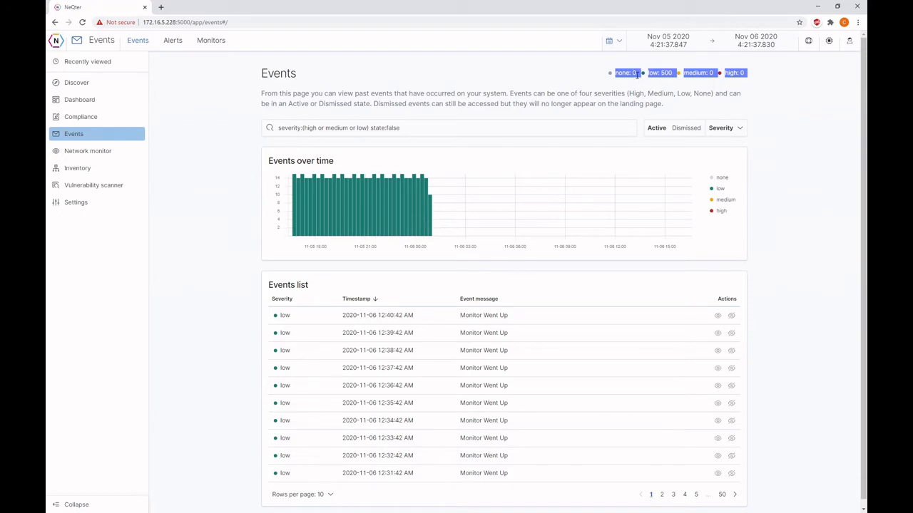
- Examine the severity counts and the Events over time chart on the Events page
click(634, 74)
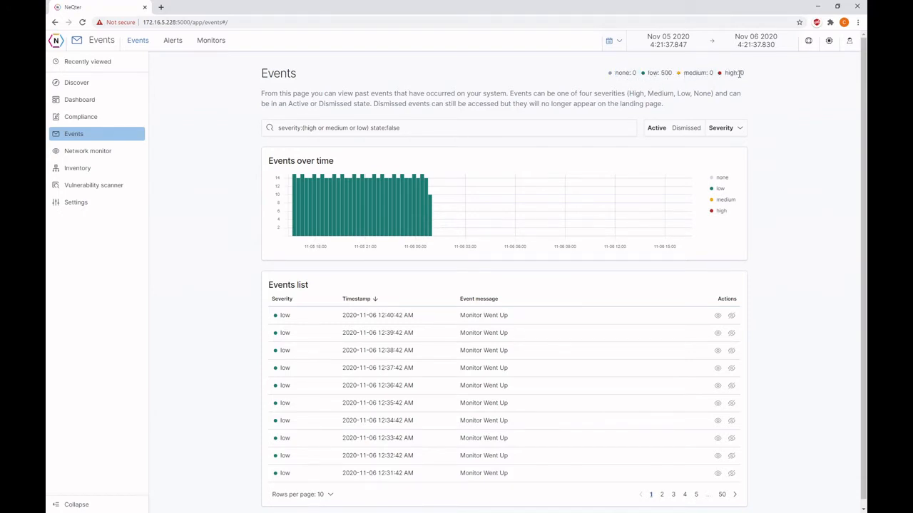
drag(672, 73, 647, 75)
click(639, 92)
mouse_move(301, 182)
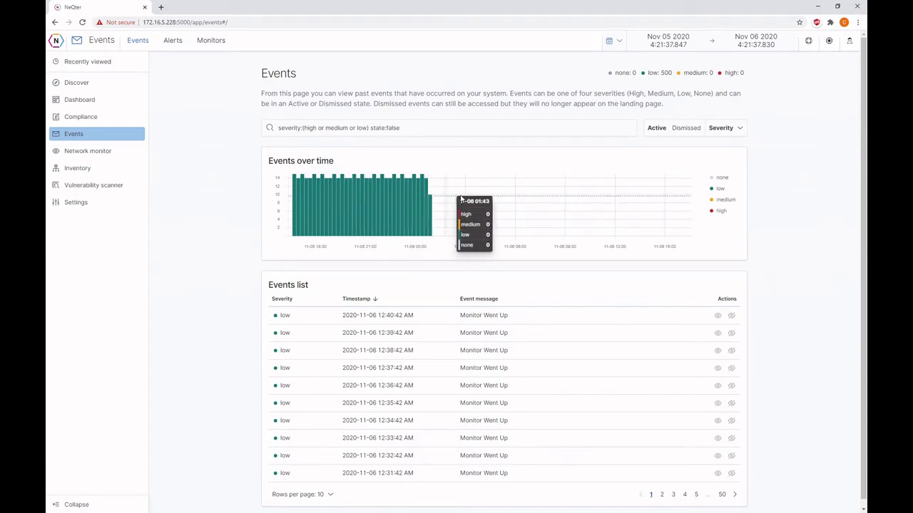
right_click(533, 184)
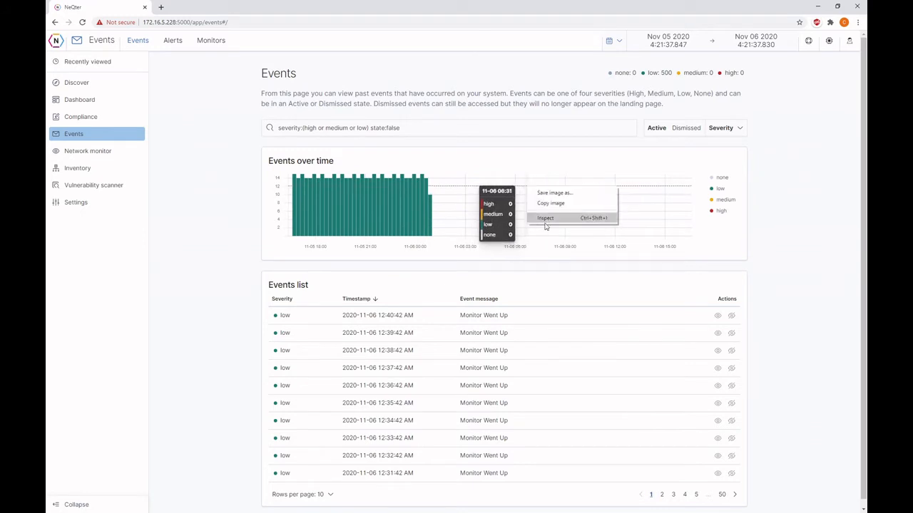
click(424, 265)
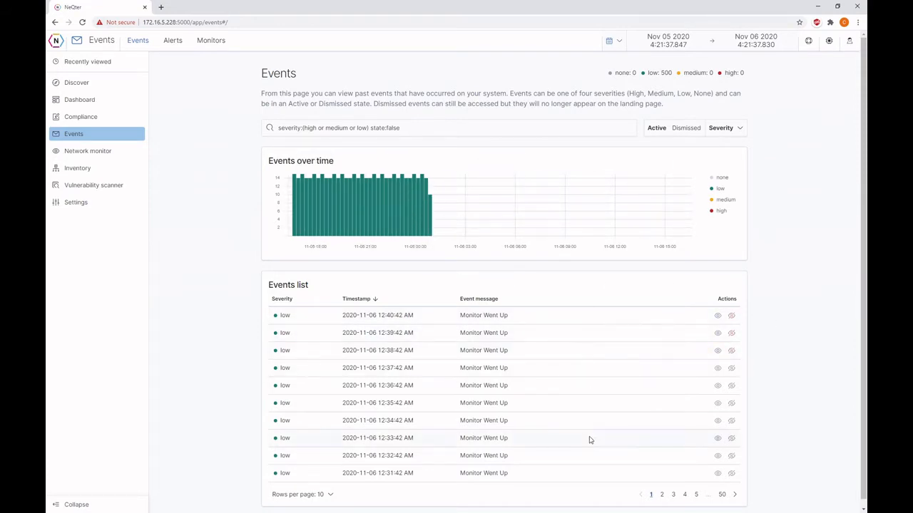
- View the full details of the newest event in the events list, read through its data and close it
click(718, 317)
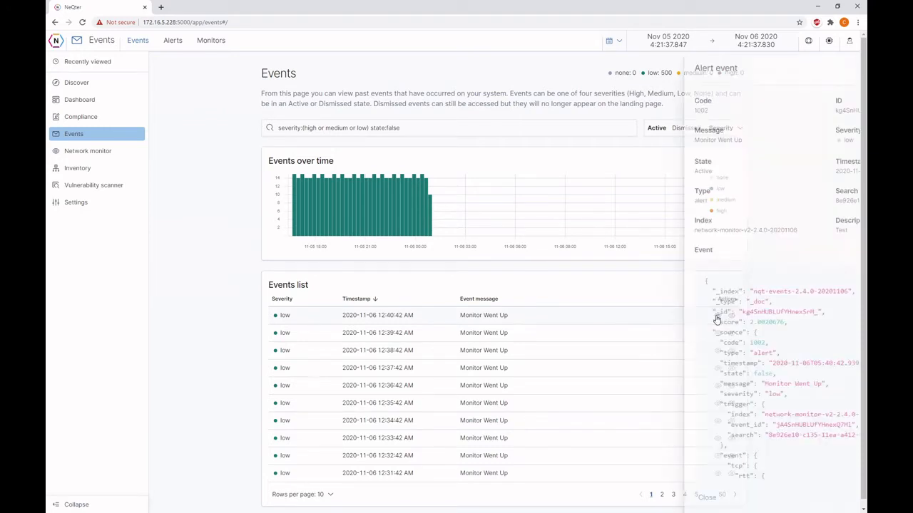
scroll(702, 271, down, 10)
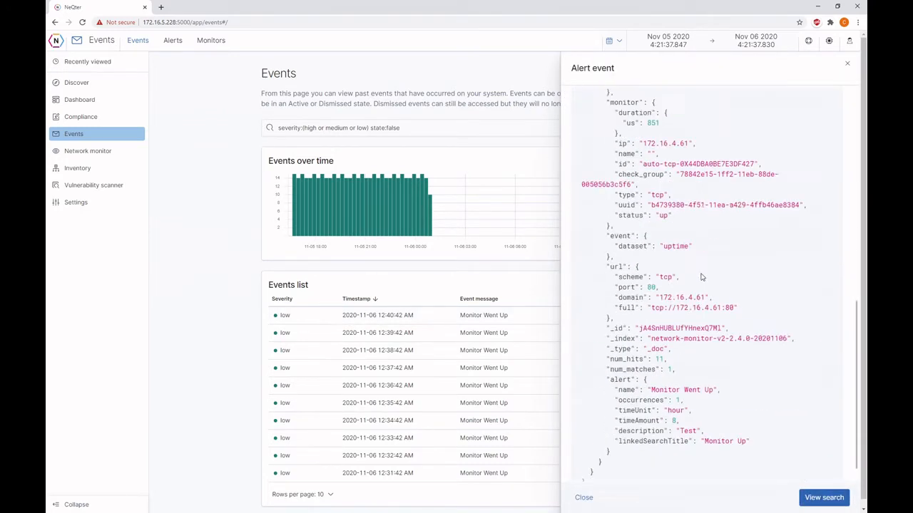
scroll(708, 365, up, 3)
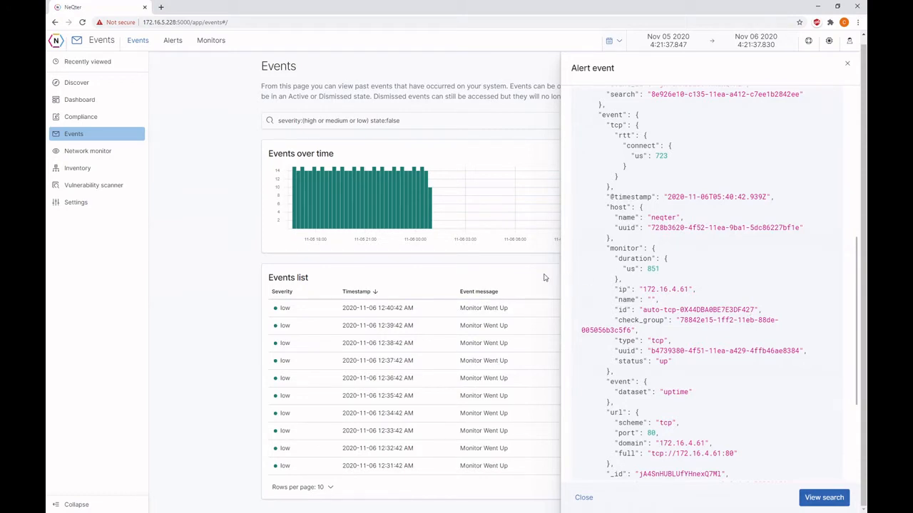
click(582, 497)
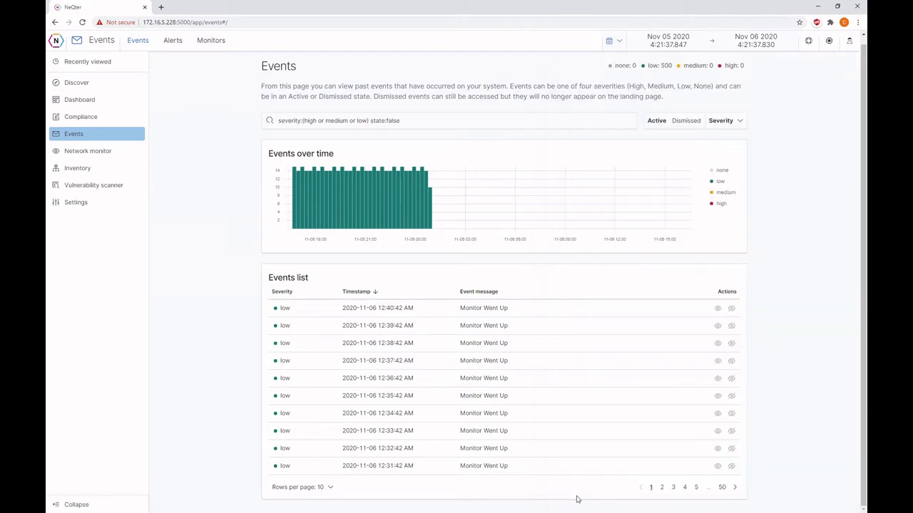
- Dismiss the newest active event and check the dismissed events before returning to the active ones
click(731, 313)
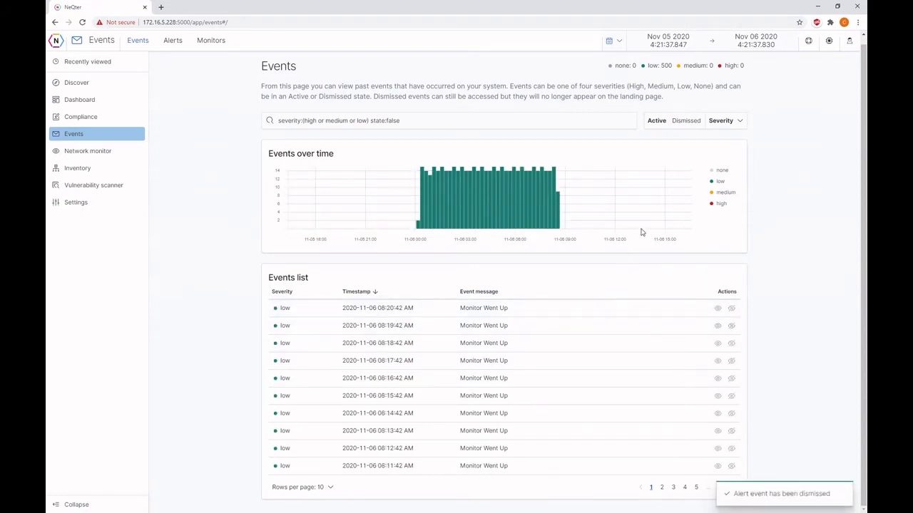
click(686, 121)
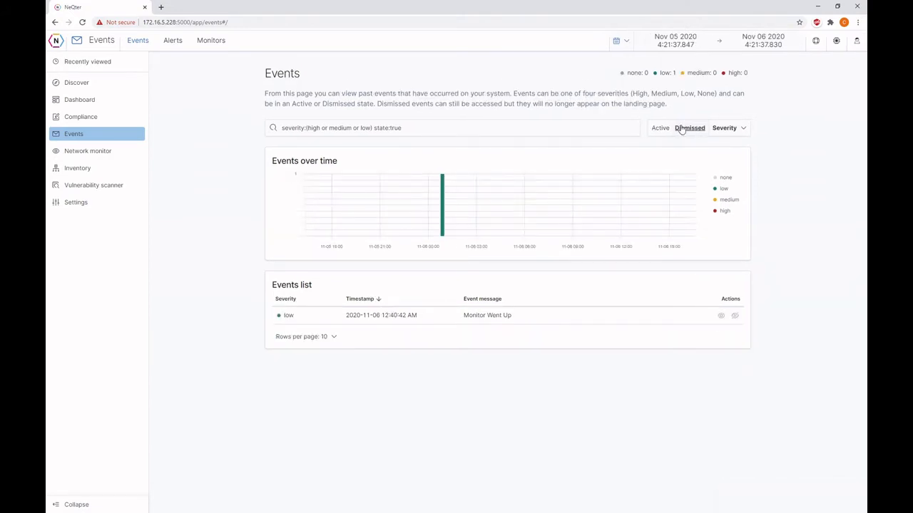
click(662, 128)
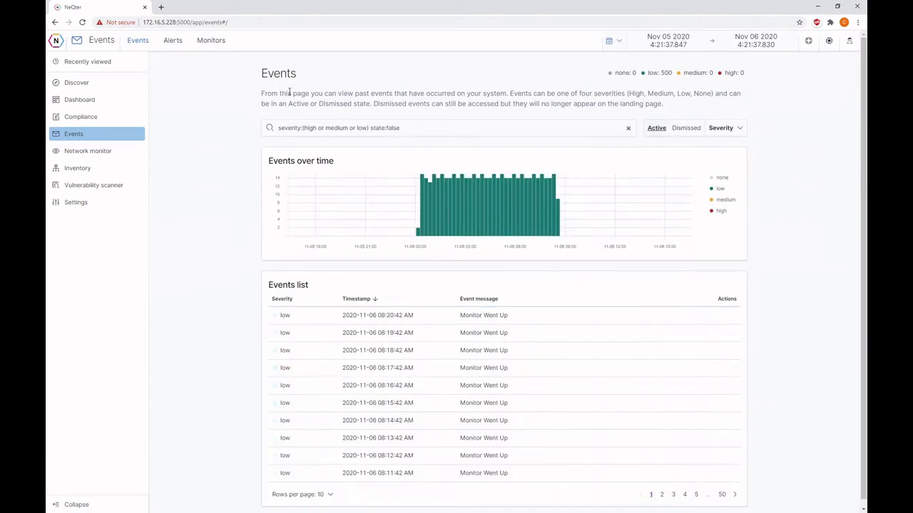
- Start creating an alert from a template in the Alerts section
click(171, 43)
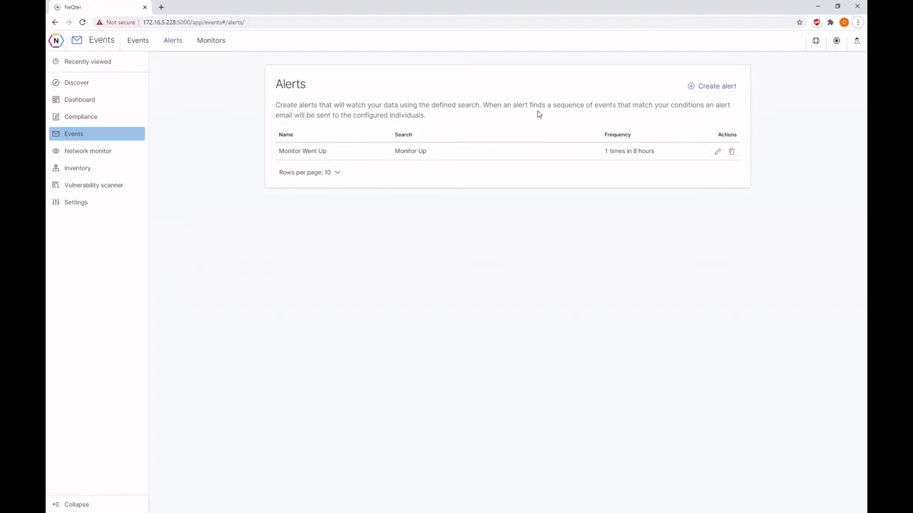
click(701, 86)
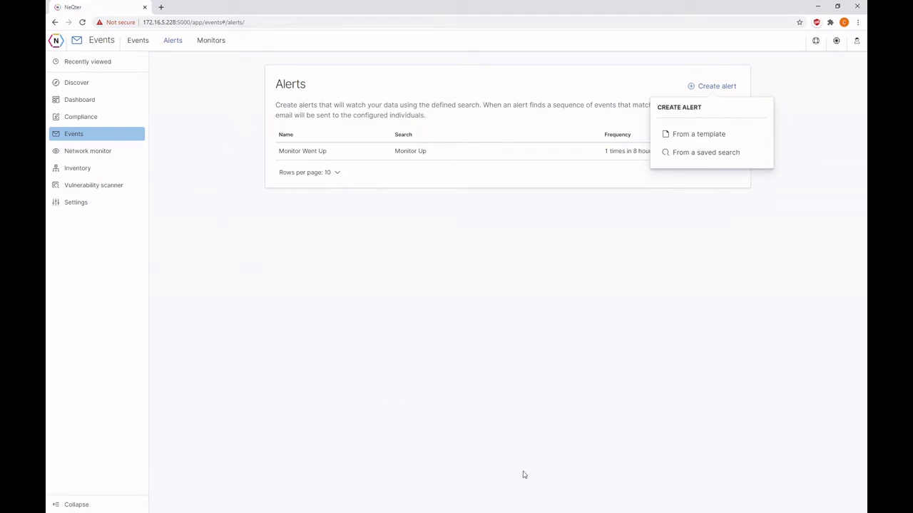
click(682, 142)
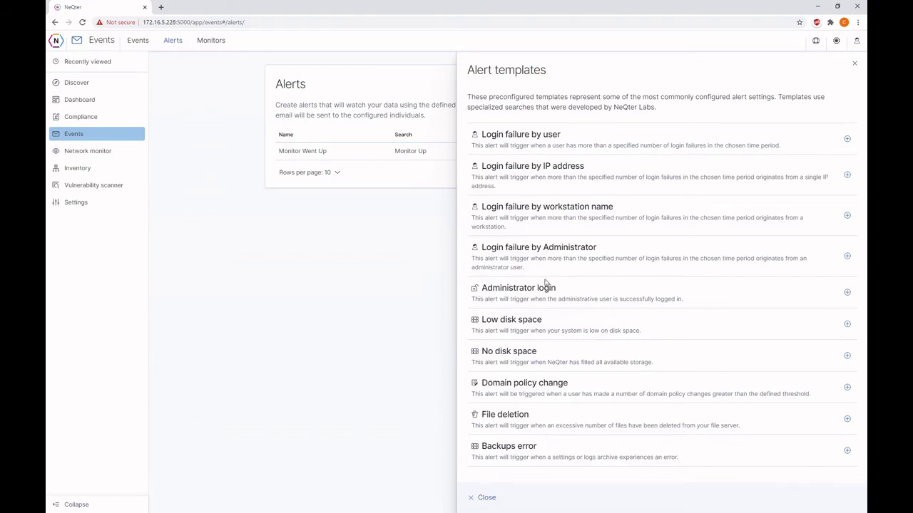
- Review the alert templates, including Administrator login, the login failure alerts, Low disk space, No disk space and Domain policy change
triple_click(589, 286)
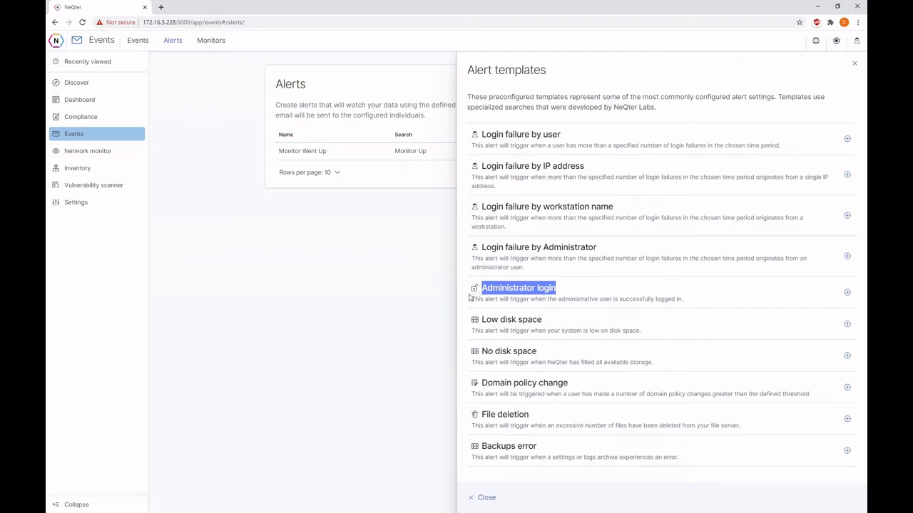
drag(470, 297, 689, 269)
click(668, 295)
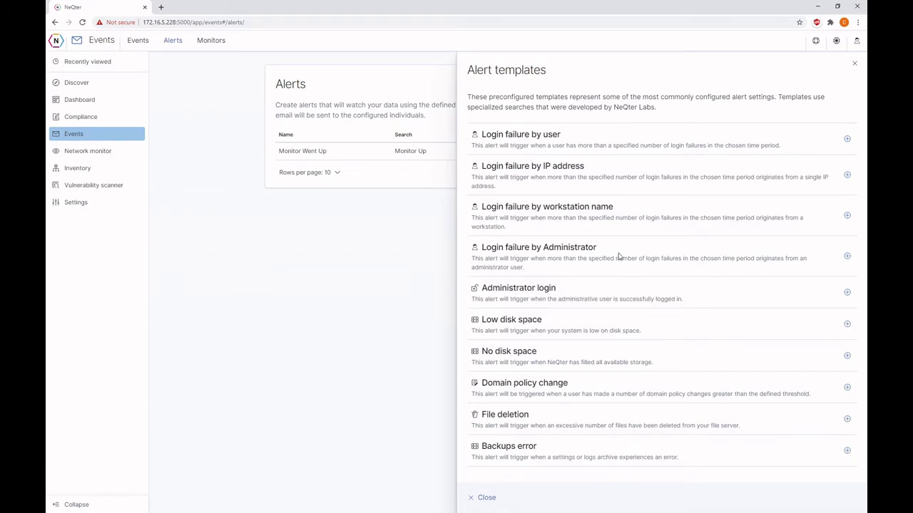
drag(586, 276, 511, 177)
click(556, 339)
drag(550, 326, 479, 350)
drag(569, 383, 444, 388)
click(513, 386)
drag(482, 320, 565, 319)
- Create the alert from the Low disk space template with the search "NeQter Template - Low Disk Space - Do Not Edit"
click(847, 323)
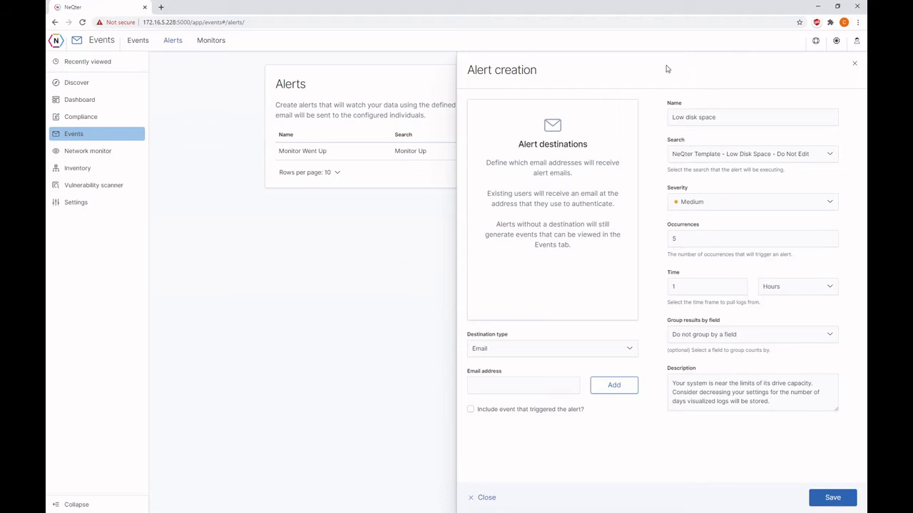
click(735, 112)
click(717, 171)
click(714, 159)
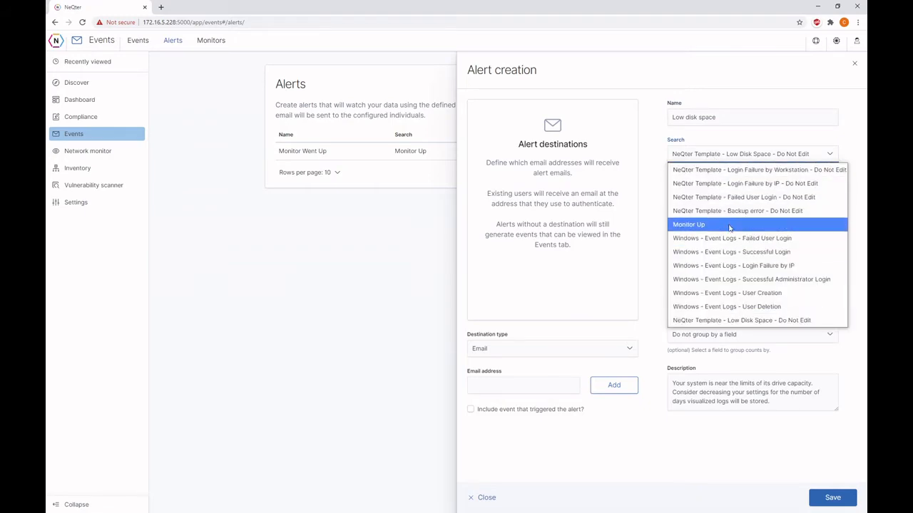
click(742, 322)
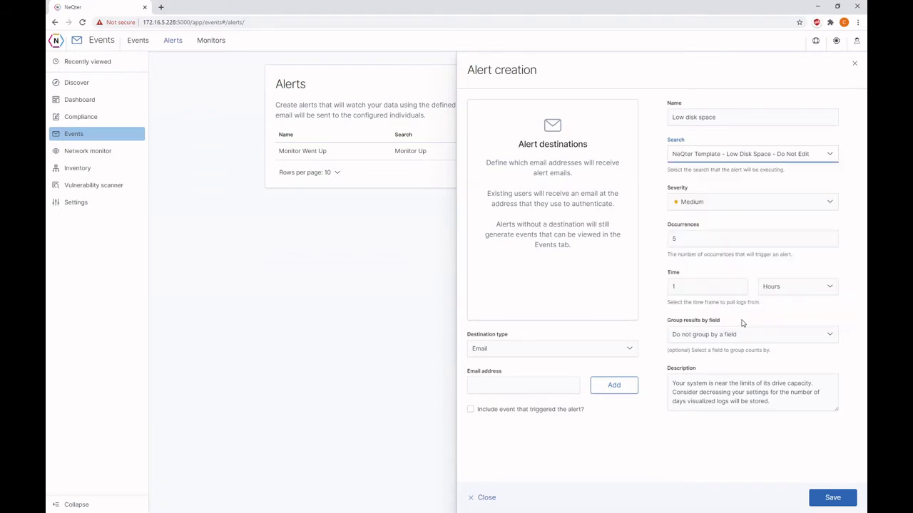
- Review the alert's severity choices, its occurrence threshold and its time frame with the available time units
click(693, 203)
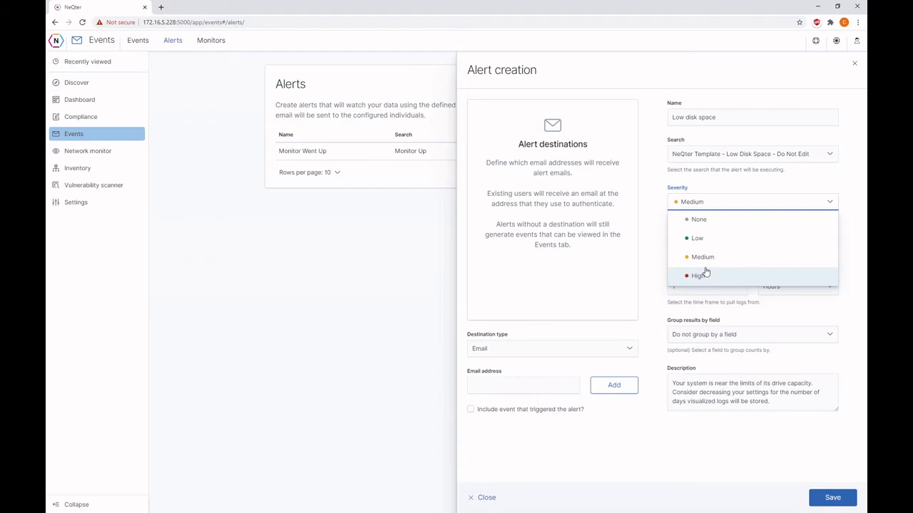
click(701, 208)
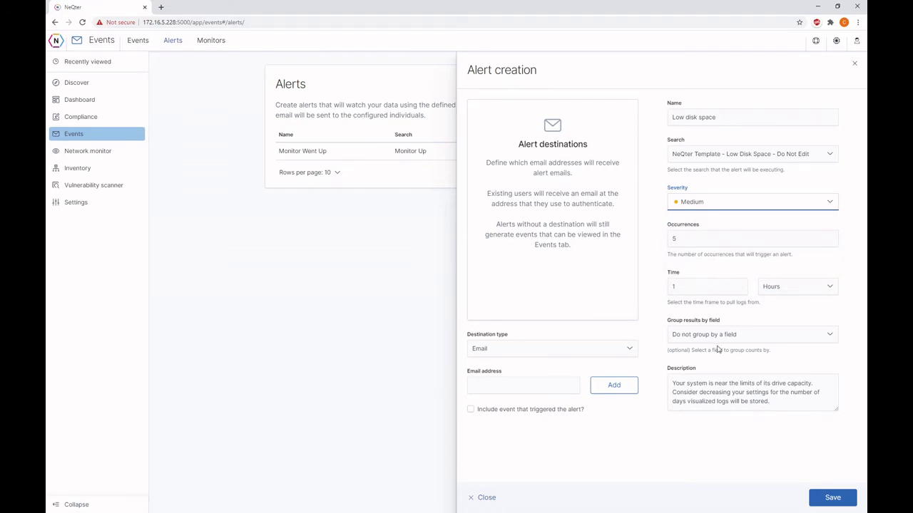
click(728, 242)
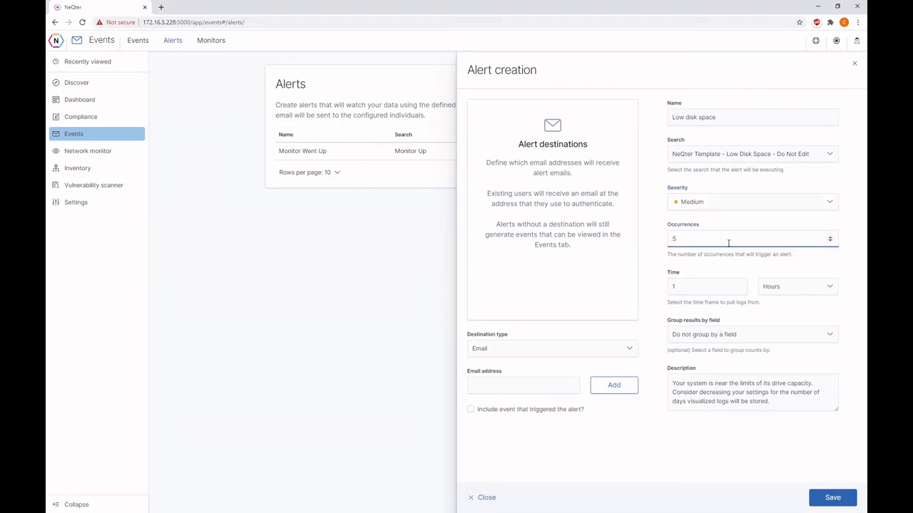
drag(733, 240, 556, 235)
drag(691, 284, 448, 273)
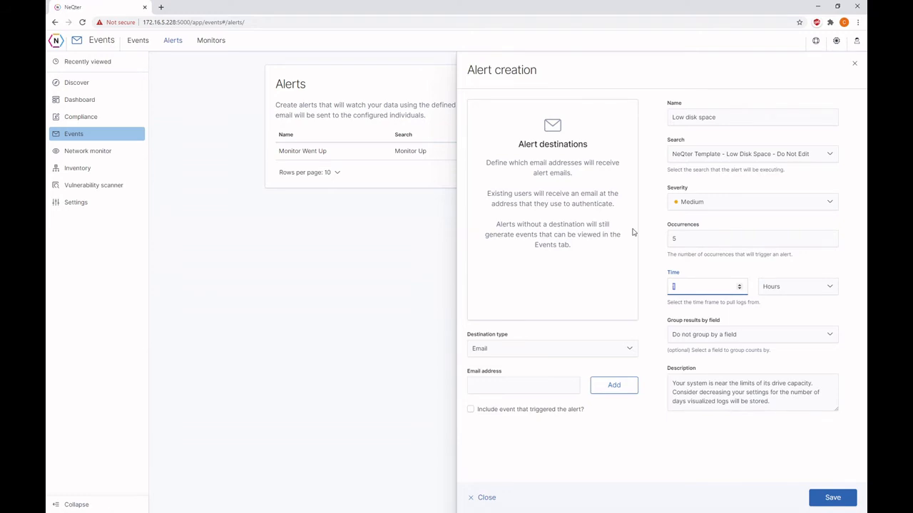
click(713, 117)
drag(692, 238, 541, 234)
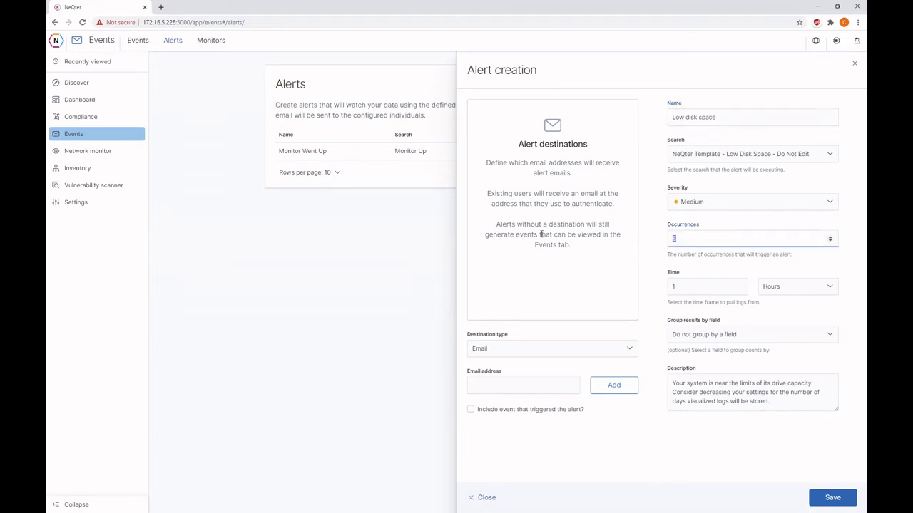
drag(692, 282, 769, 295)
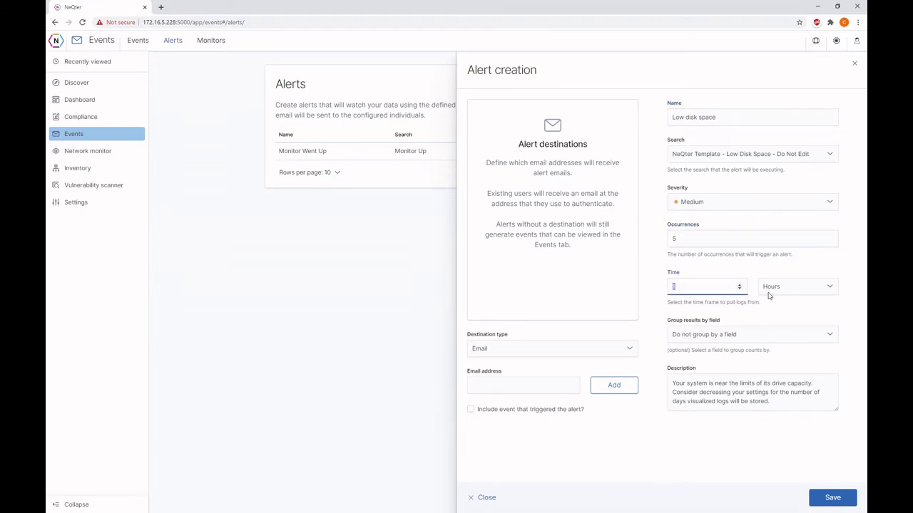
click(737, 233)
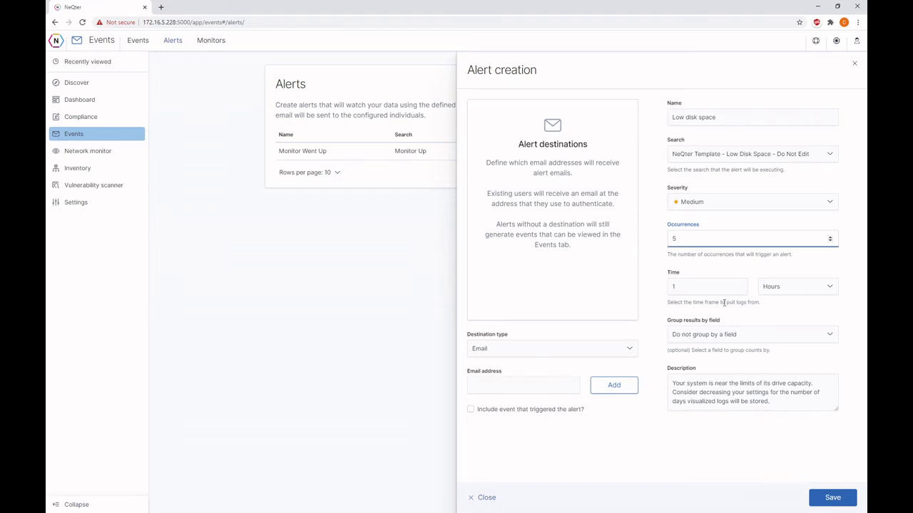
double_click(706, 236)
click(761, 288)
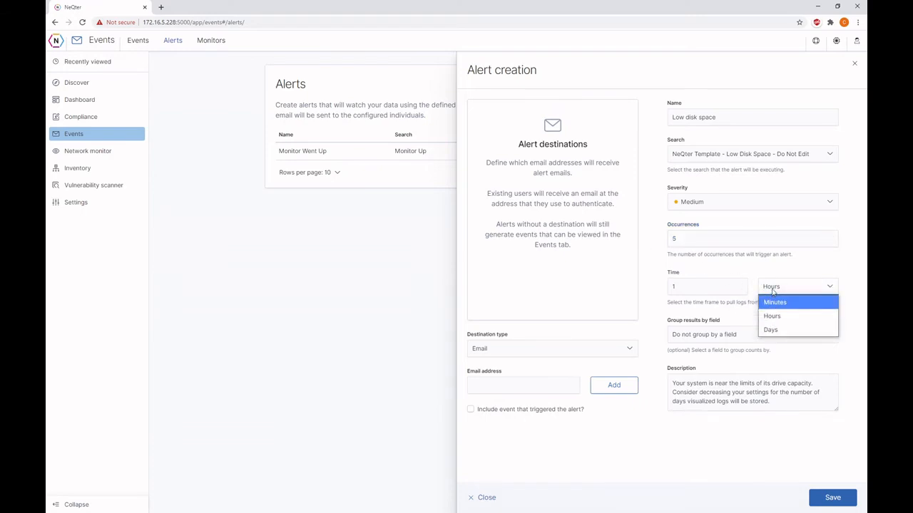
click(773, 289)
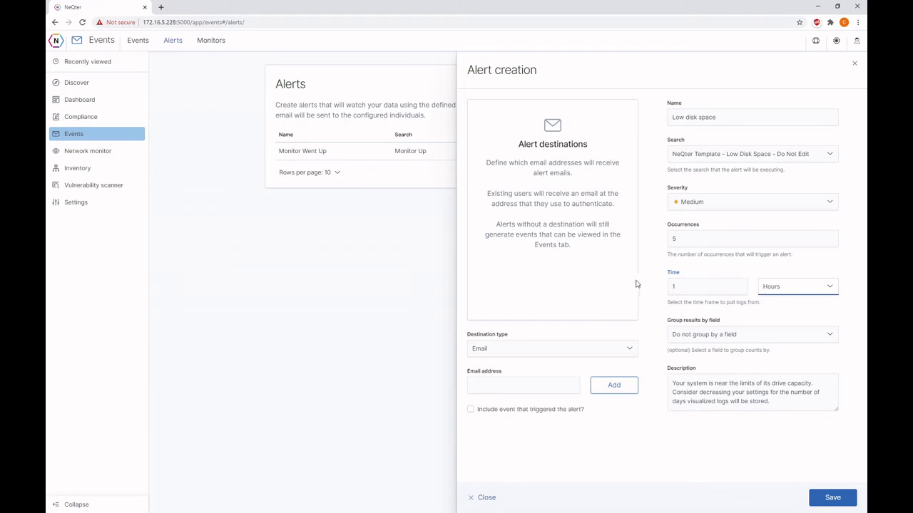
- Review the fields available for grouping the alert results and read the alert's description text
click(705, 336)
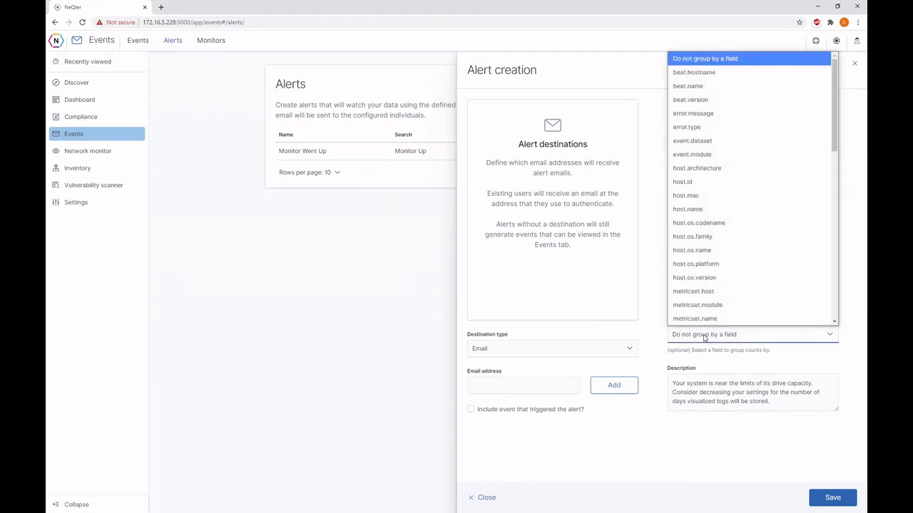
click(704, 338)
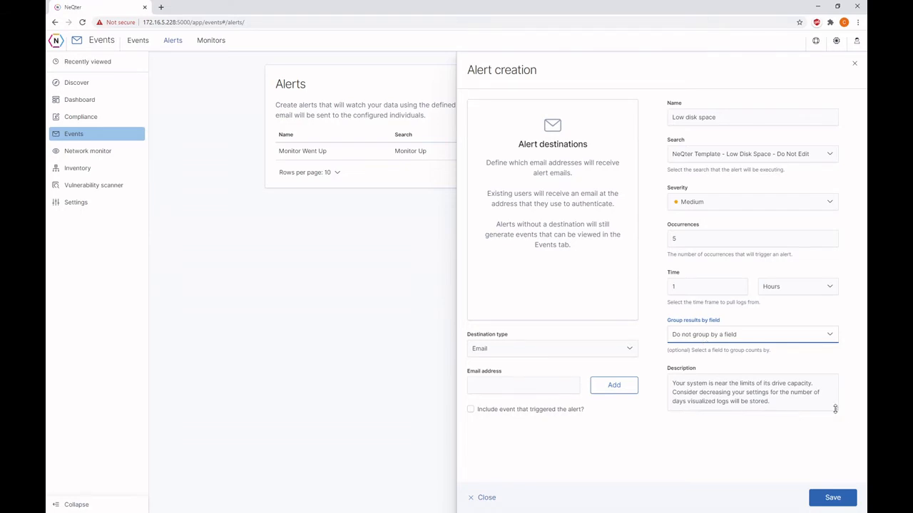
drag(803, 406, 591, 359)
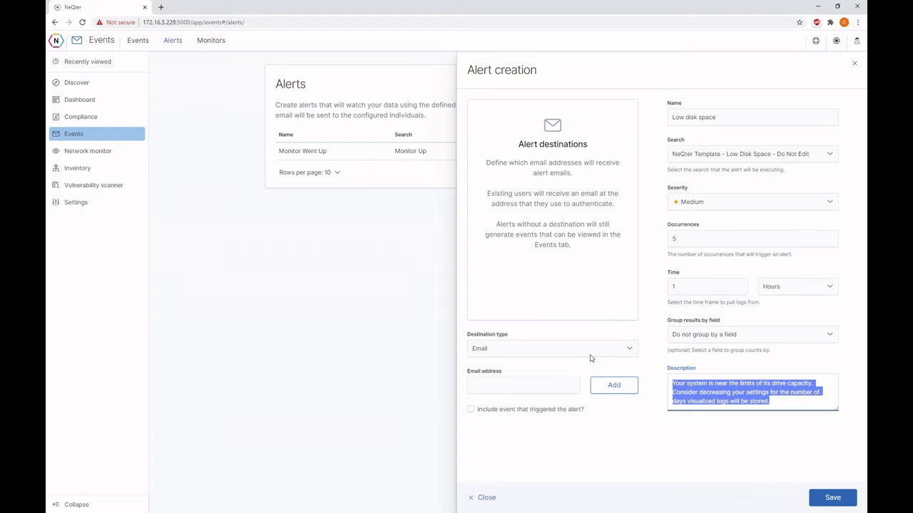
click(689, 385)
drag(692, 391, 797, 383)
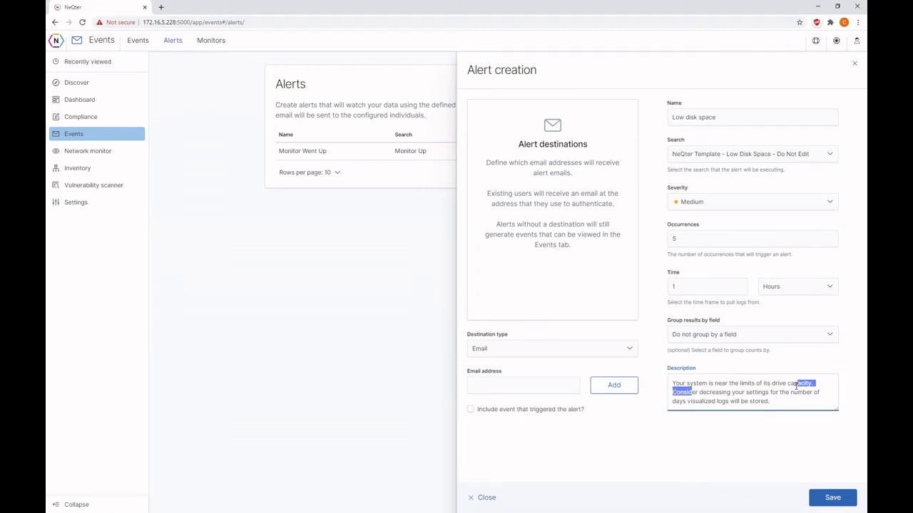
click(796, 384)
drag(792, 404, 671, 374)
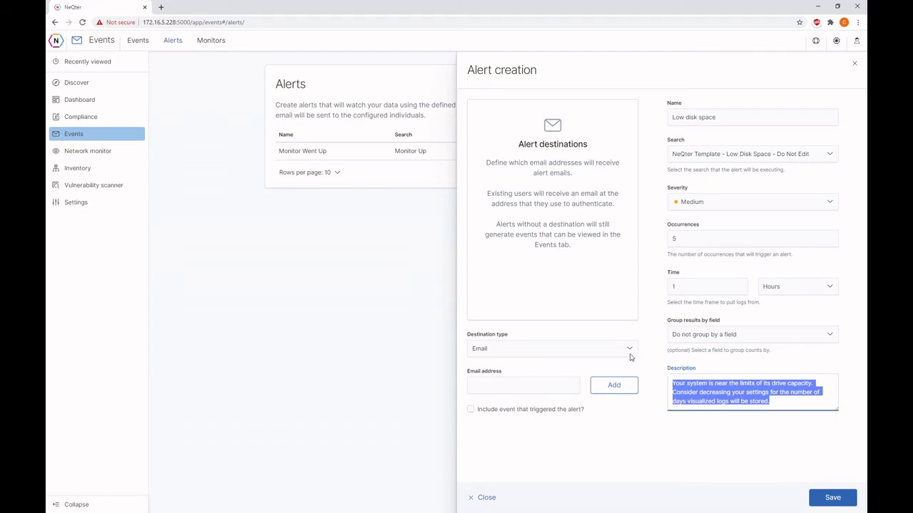
- Add an email destination to the Low disk space alert using the sample email address
click(523, 349)
click(521, 365)
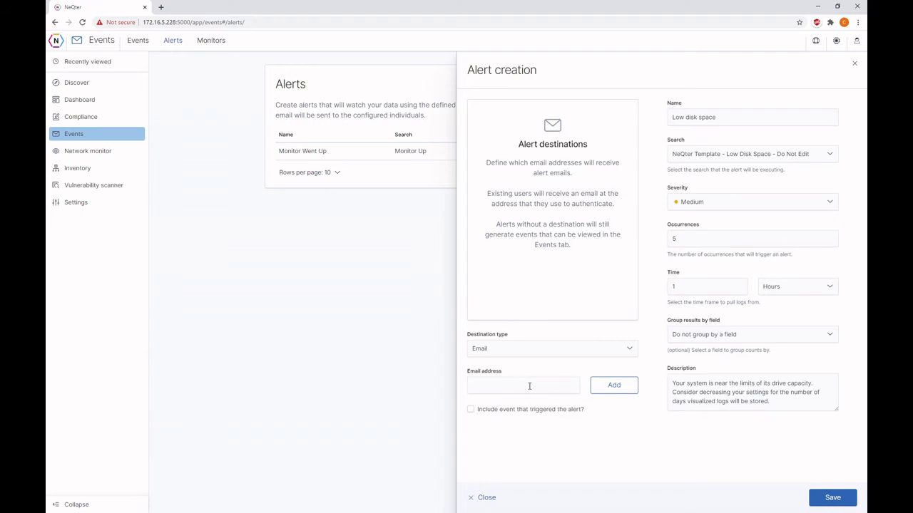
click(529, 385)
text(Exa)
click(527, 418)
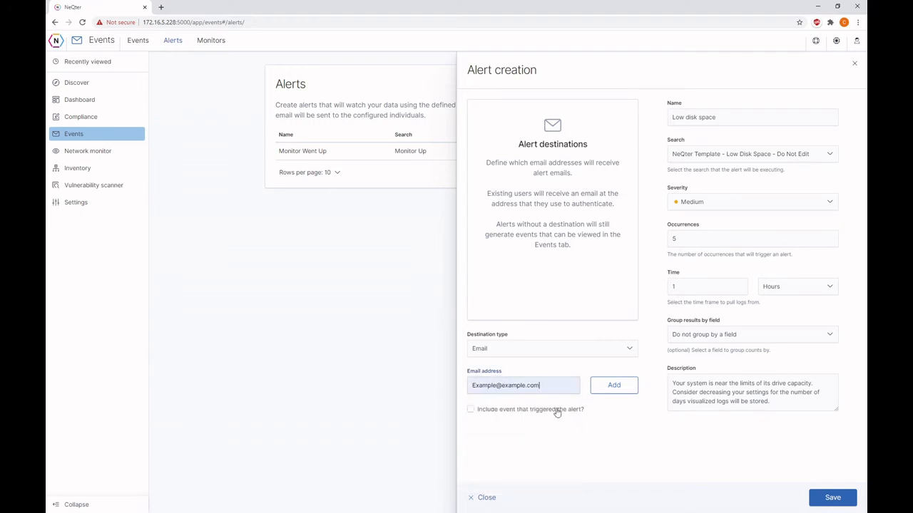
click(604, 391)
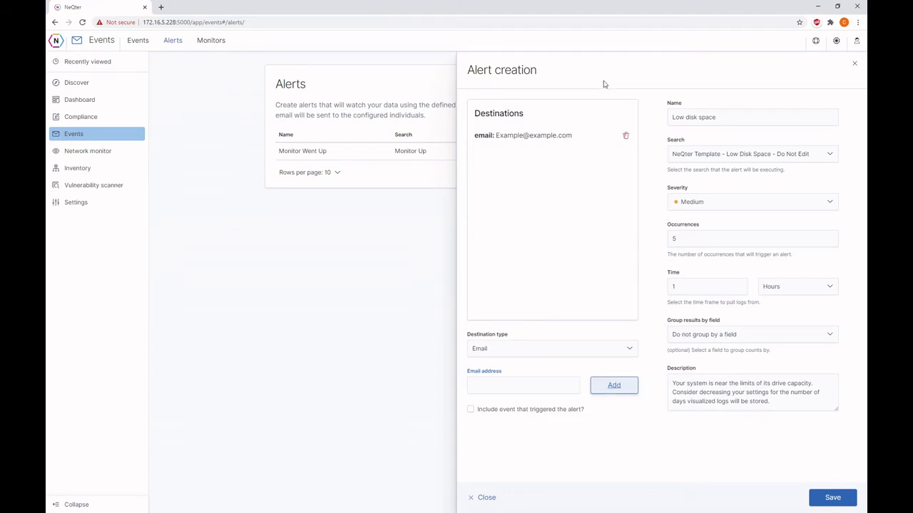
- Add the existing administrator account as a User destination for the alert
click(505, 353)
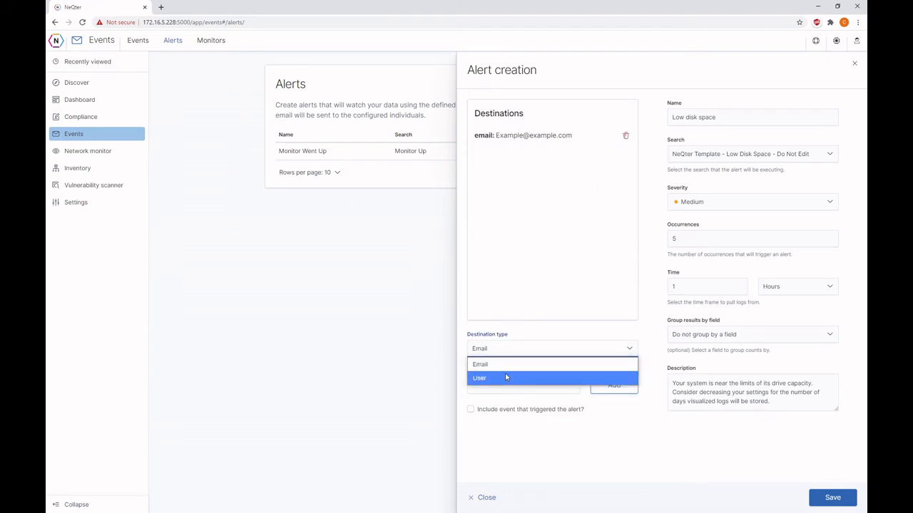
click(506, 377)
click(505, 385)
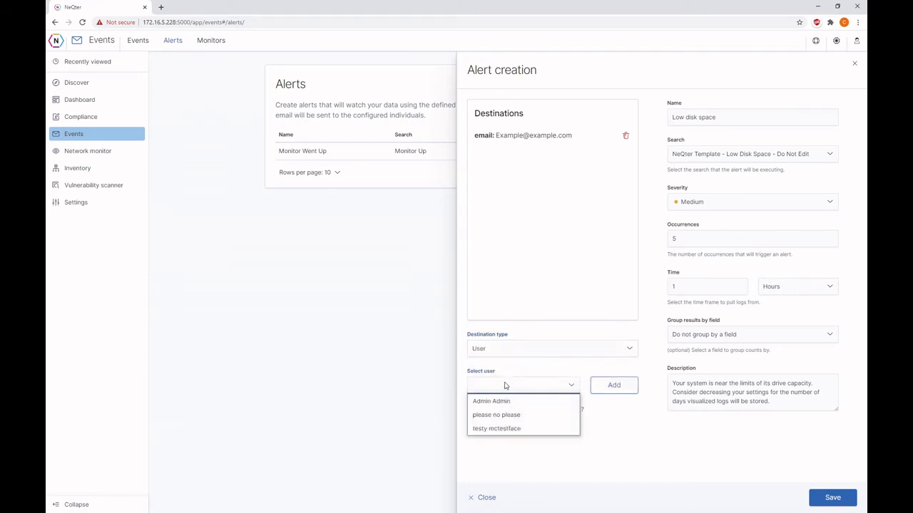
click(507, 400)
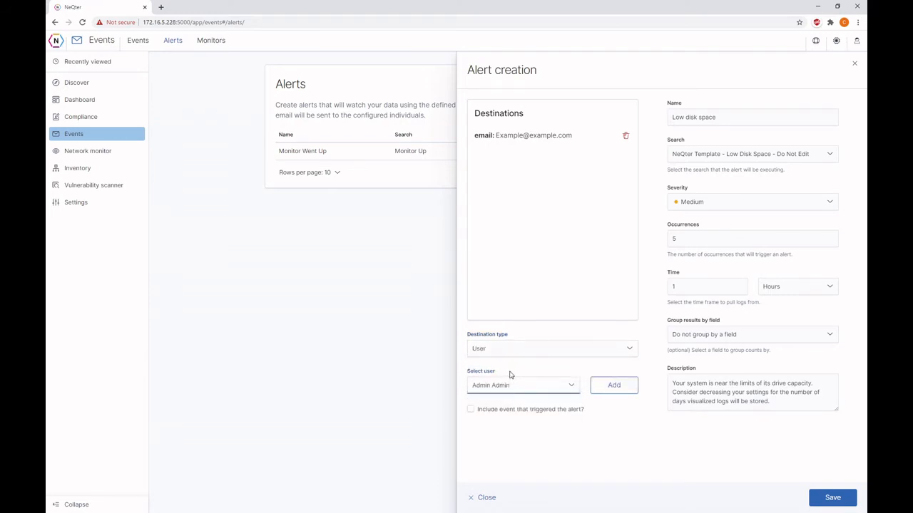
click(611, 389)
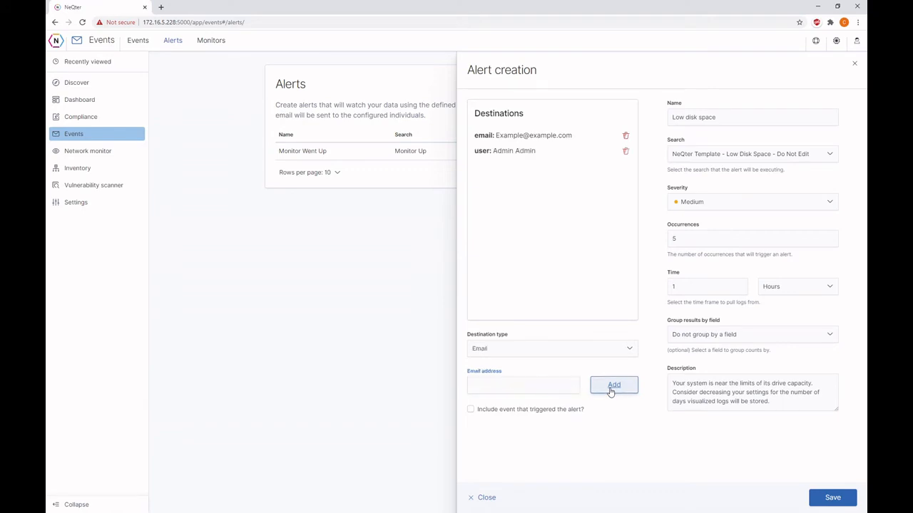
- Delete both the email and the user destinations from the alert
drag(553, 158, 369, 159)
key(ctrl+a)
click(543, 161)
click(625, 136)
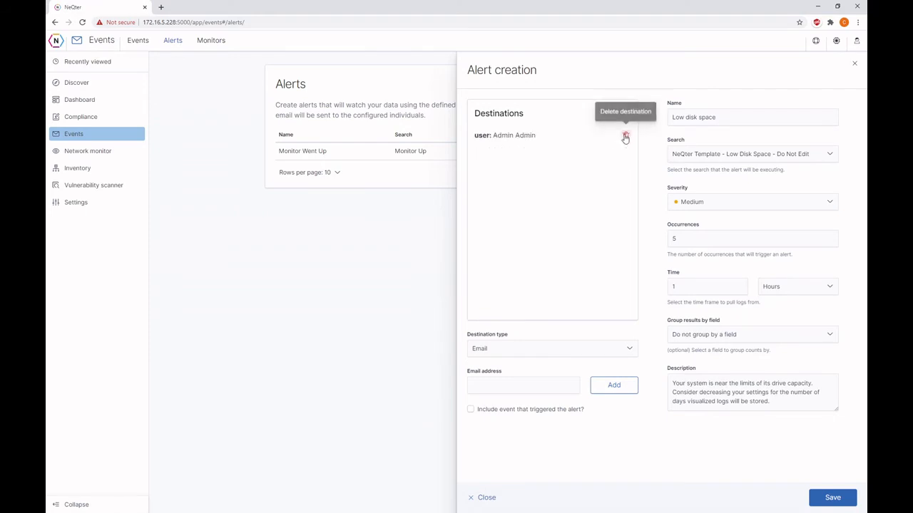
click(625, 136)
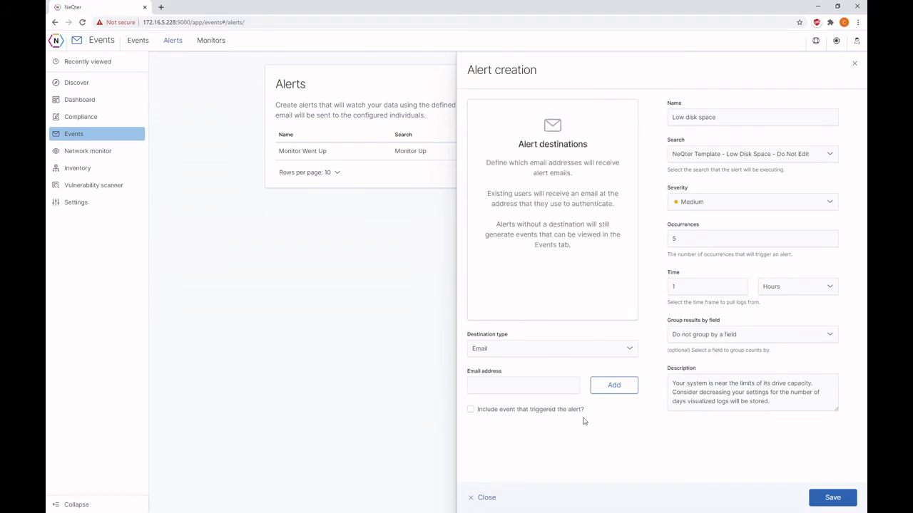
- Save the Low disk space alert without any destination and with the triggering event not included
click(521, 412)
click(560, 412)
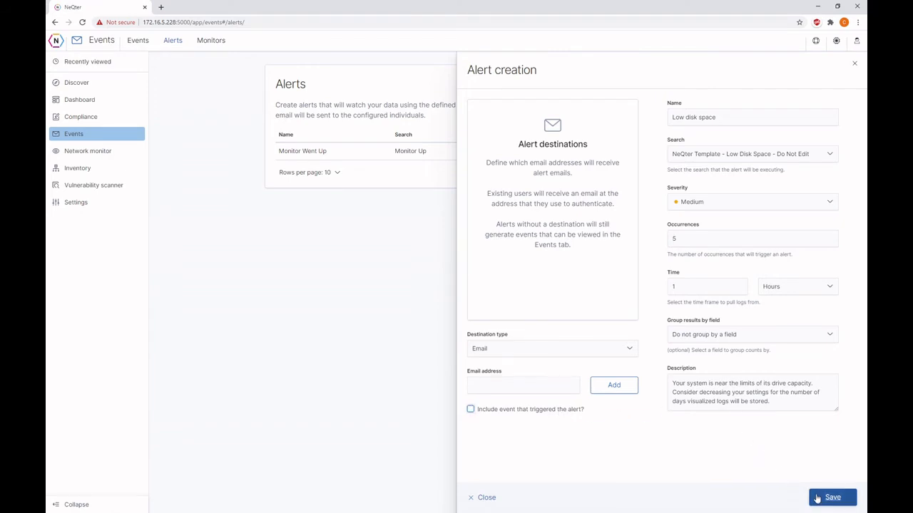
click(817, 499)
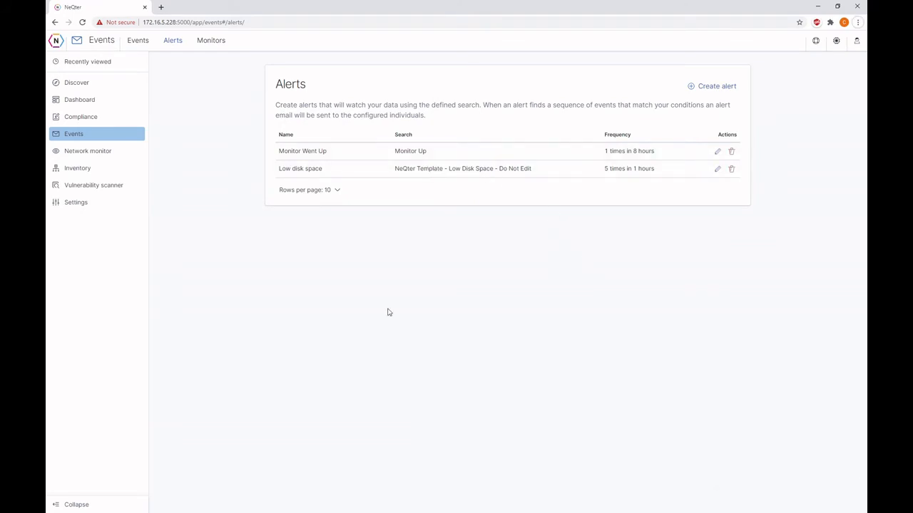
- Review the Monitors page and the Network Monitor section of the NeQter Labs setup documentation in a separate browser tab
click(210, 43)
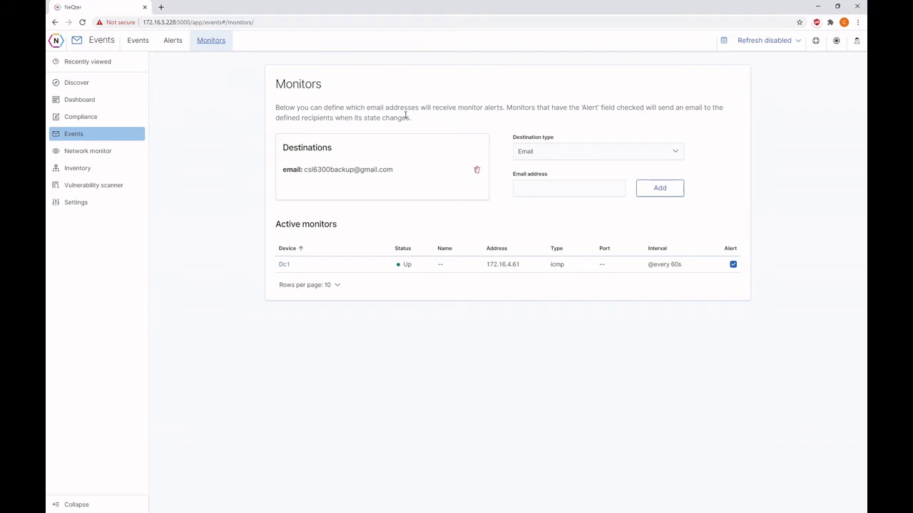
click(161, 7)
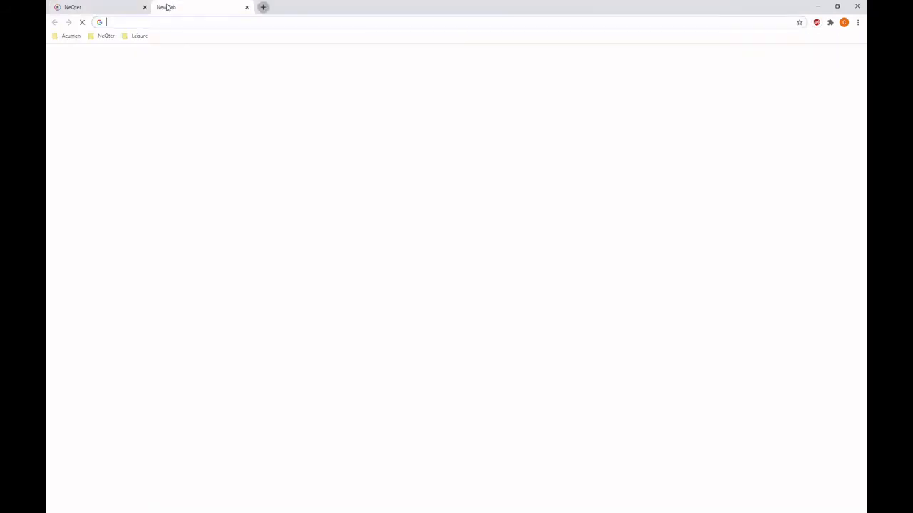
click(106, 36)
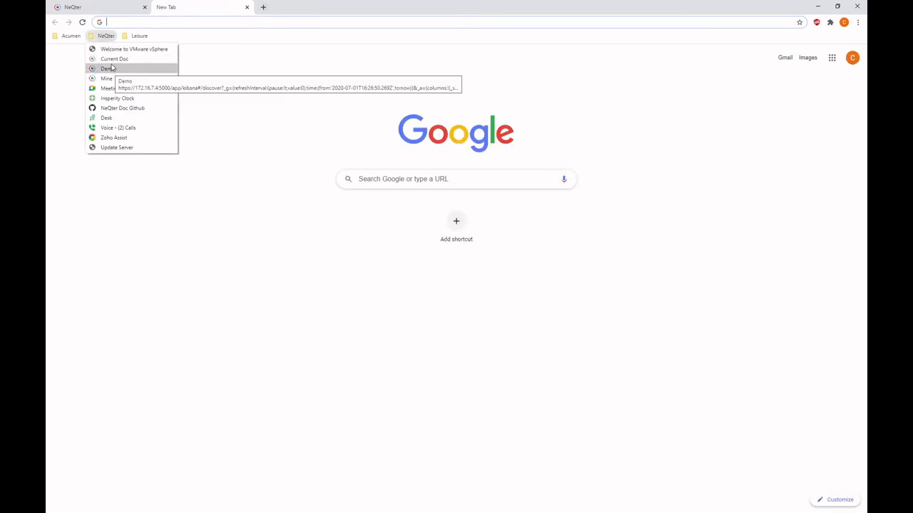
click(112, 68)
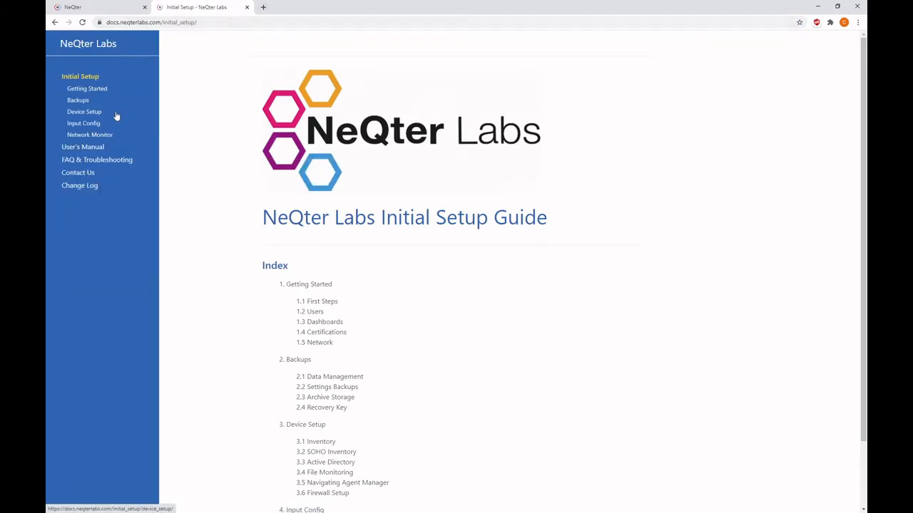
click(104, 135)
scroll(391, 218, down, 7)
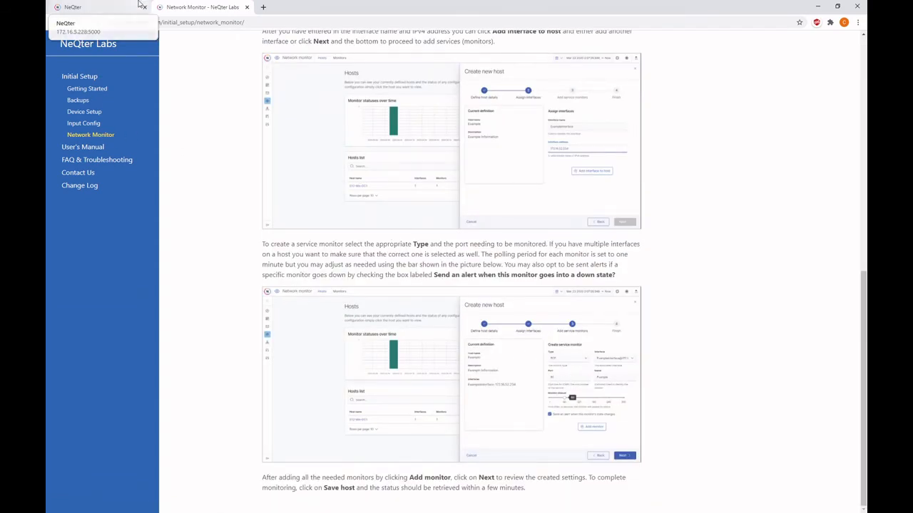
click(85, 7)
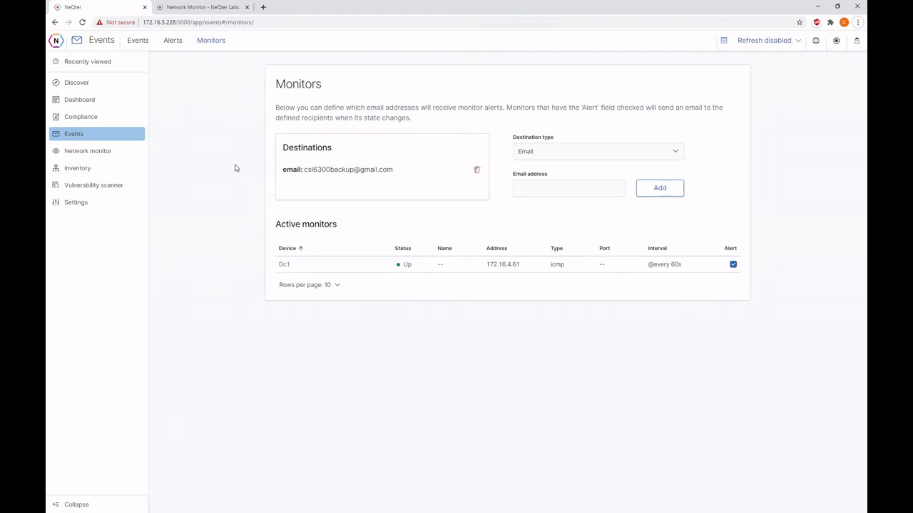
- Start an alert from a saved search, choose "Windows - Event Logs - Failed User Login", and close the form without saving
click(172, 47)
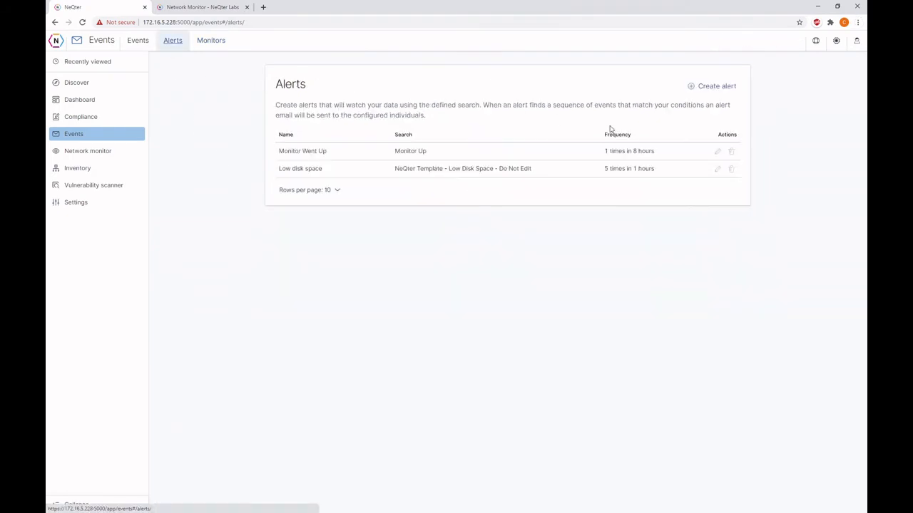
click(696, 92)
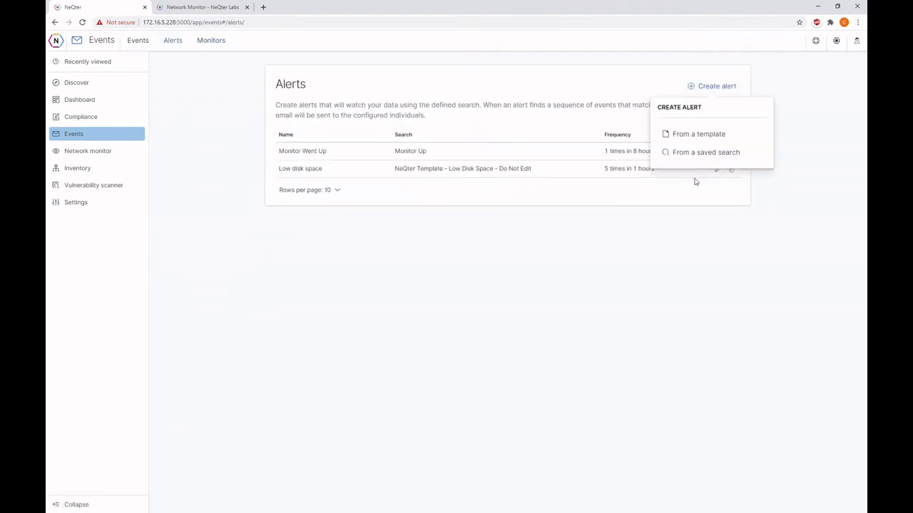
click(691, 154)
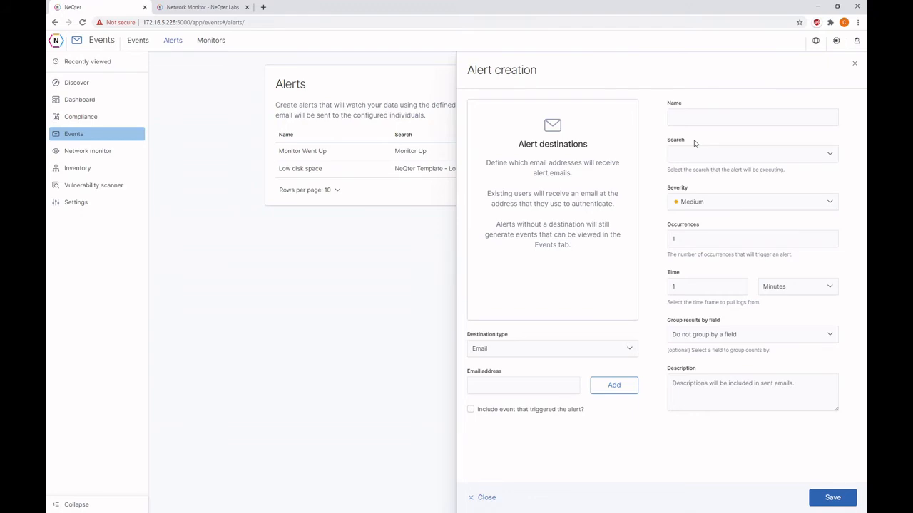
click(693, 243)
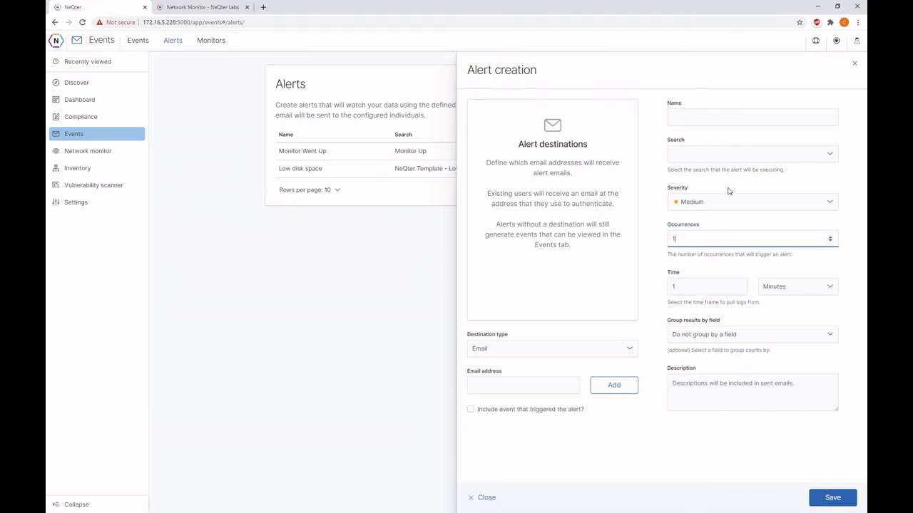
click(731, 153)
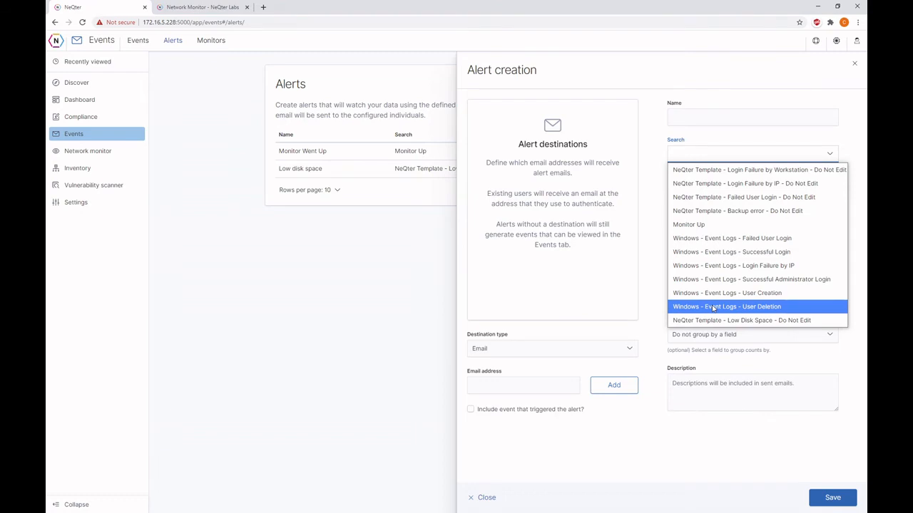
click(724, 239)
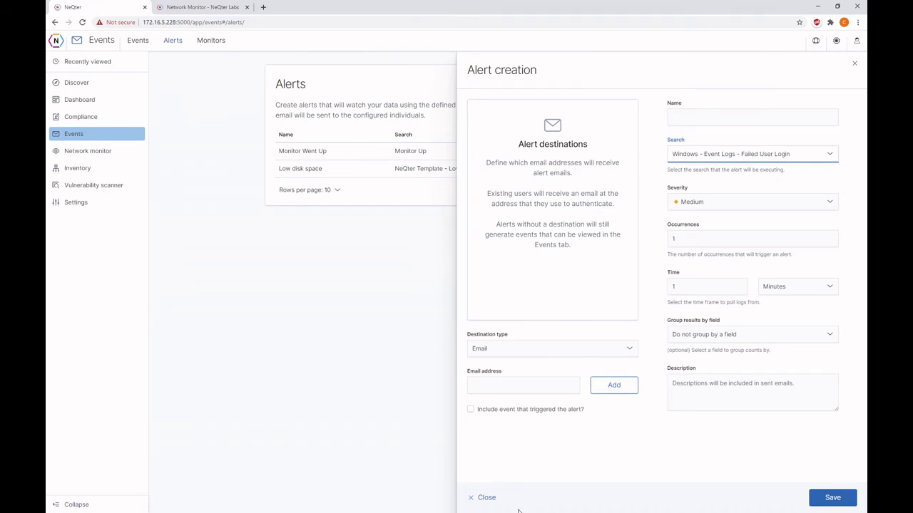
click(493, 498)
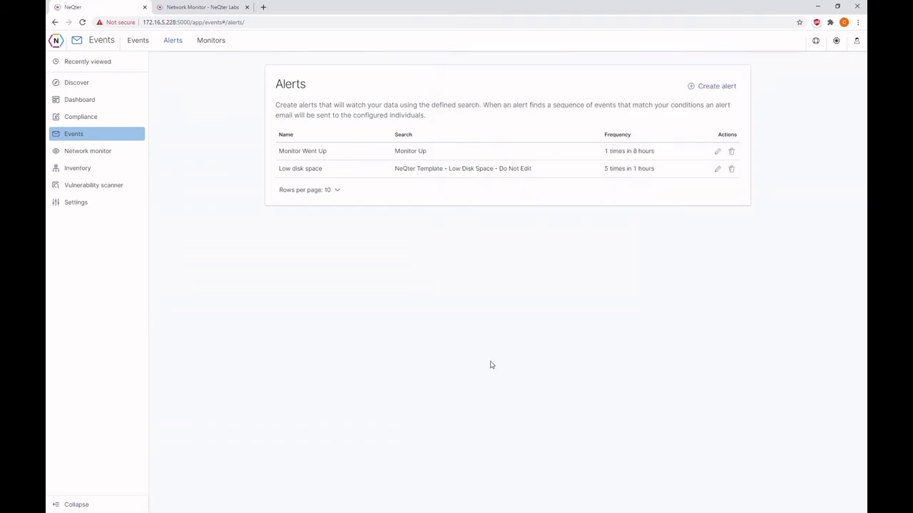
- Show the Windows logs in Discover by choosing the windows-v2-* index pattern
click(96, 84)
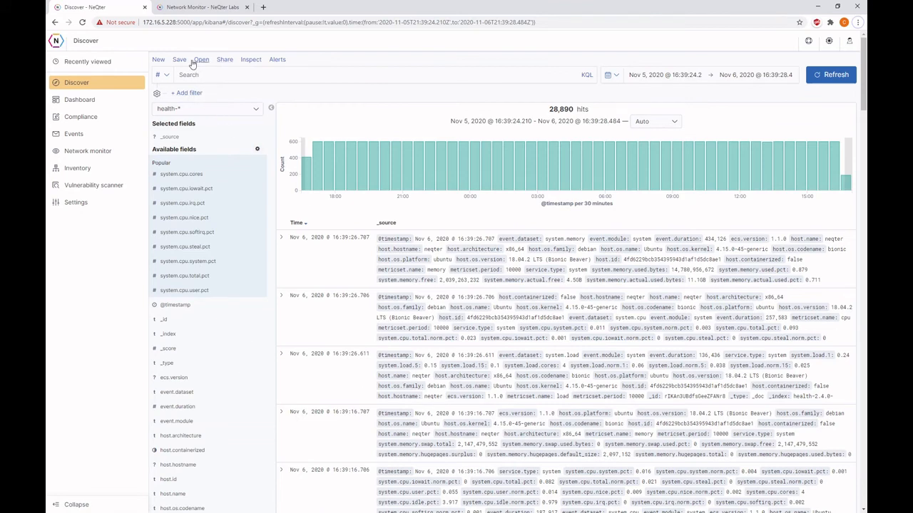
click(203, 108)
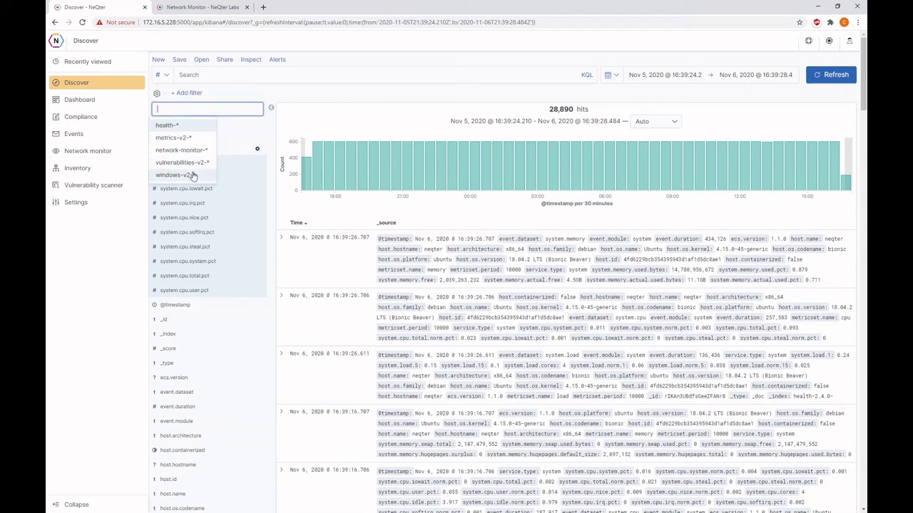
click(192, 175)
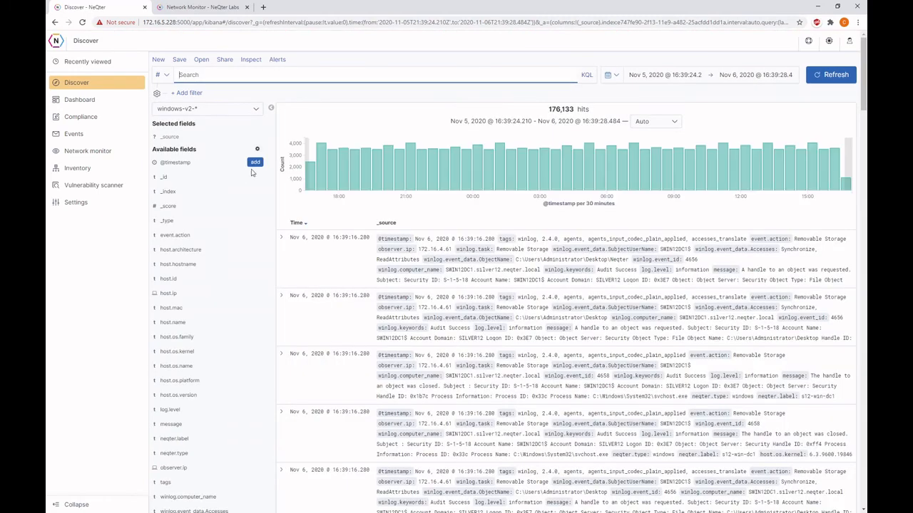
- Expand the first Windows log entry and examine its message and its winlog fields
click(283, 237)
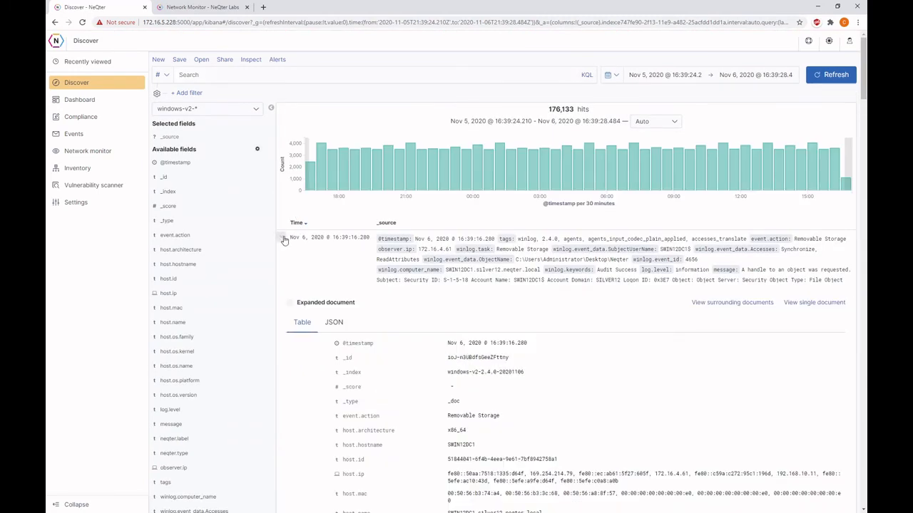
scroll(420, 287, down, 1)
scroll(421, 286, down, 5)
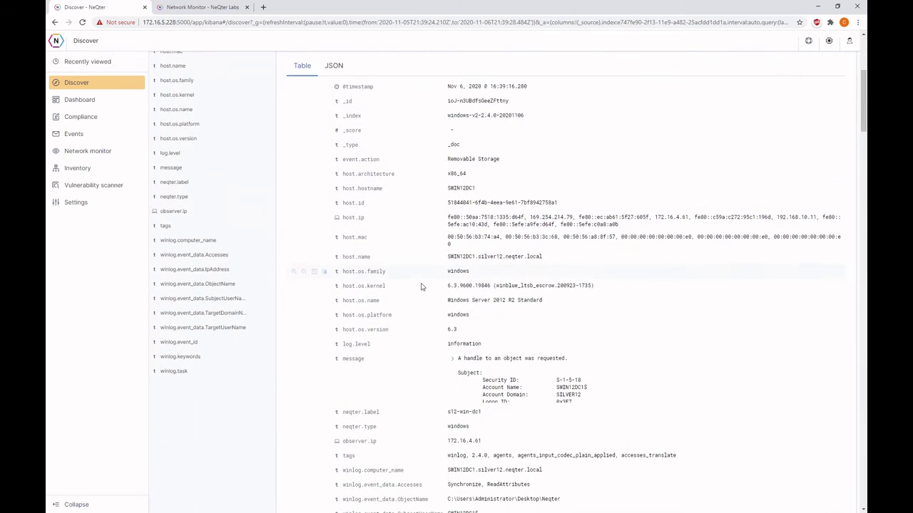
scroll(421, 287, down, 2)
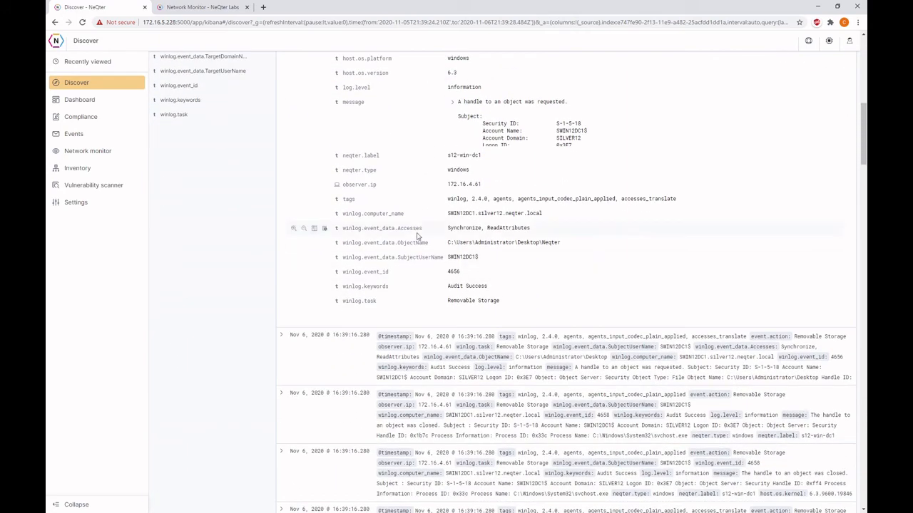
scroll(420, 207, up, 4)
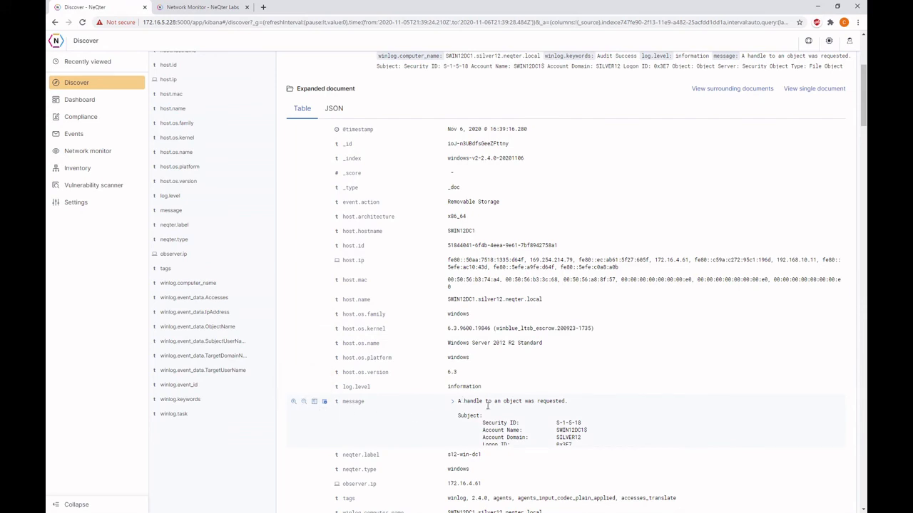
drag(583, 404, 457, 401)
scroll(457, 401, down, 3)
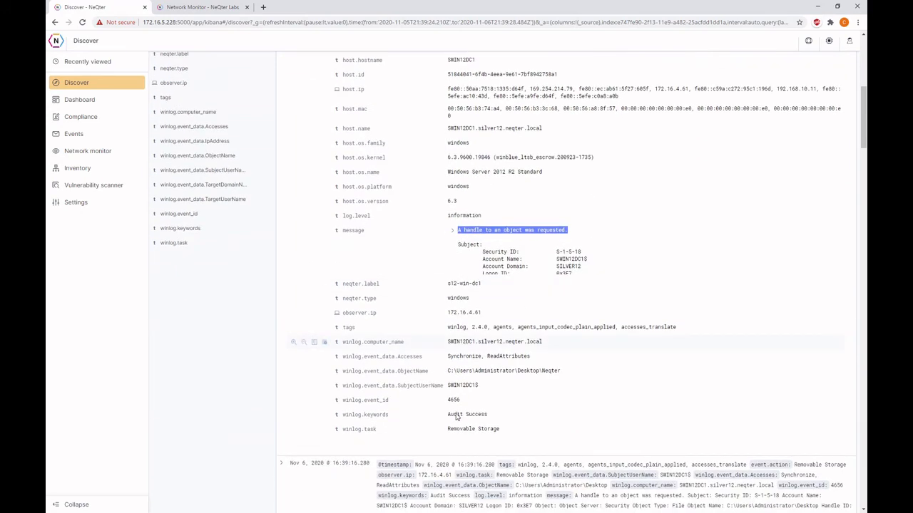
- Filter the Windows logs to winlog.event_id 4656 and save the search as "Object Handling"
click(381, 407)
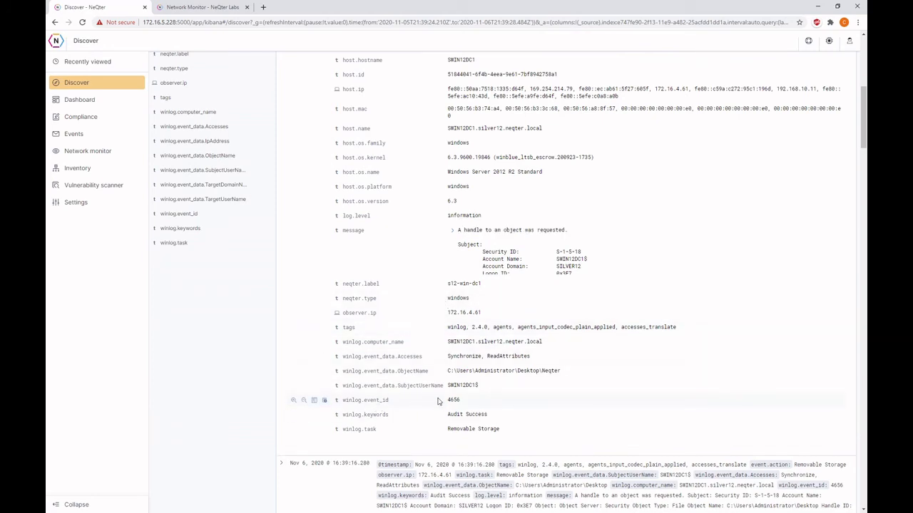
click(292, 402)
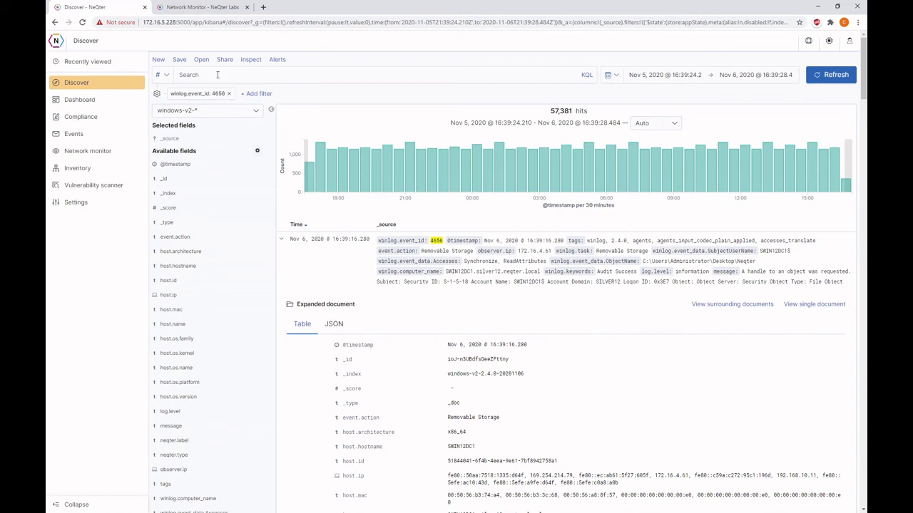
click(186, 61)
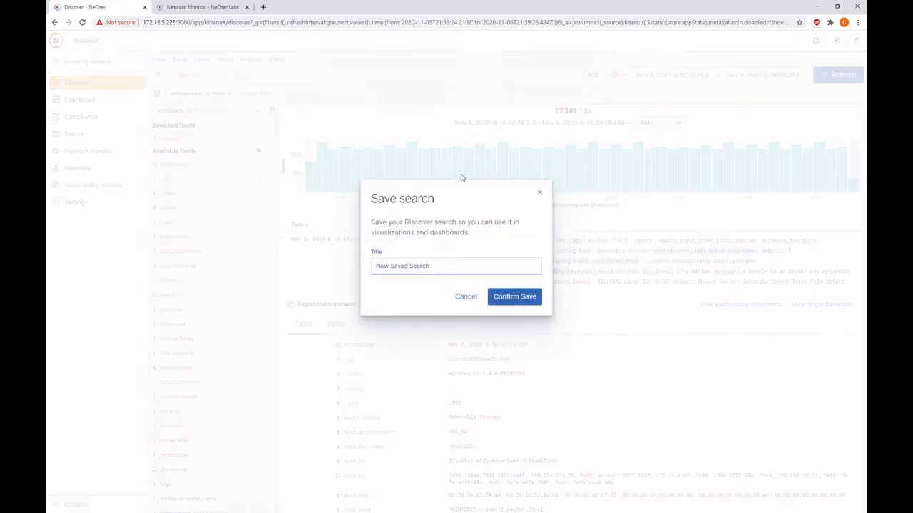
drag(454, 275, 285, 278)
key(BackSpace)
text(S)
key(BackSpace)
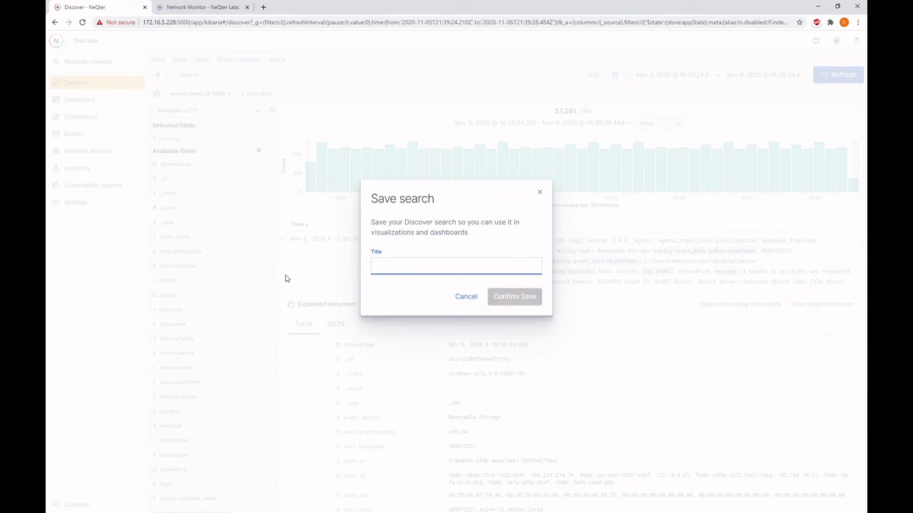
text(O)
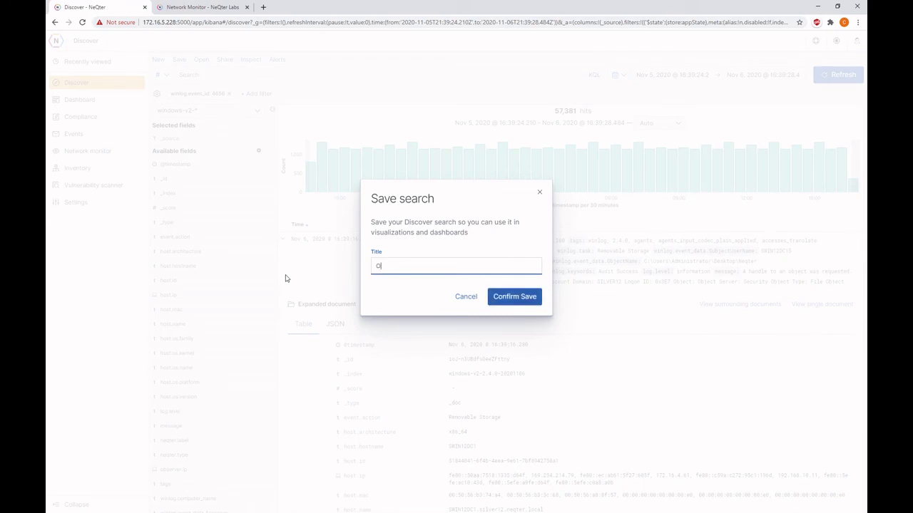
text(bject Handling)
key(Return)
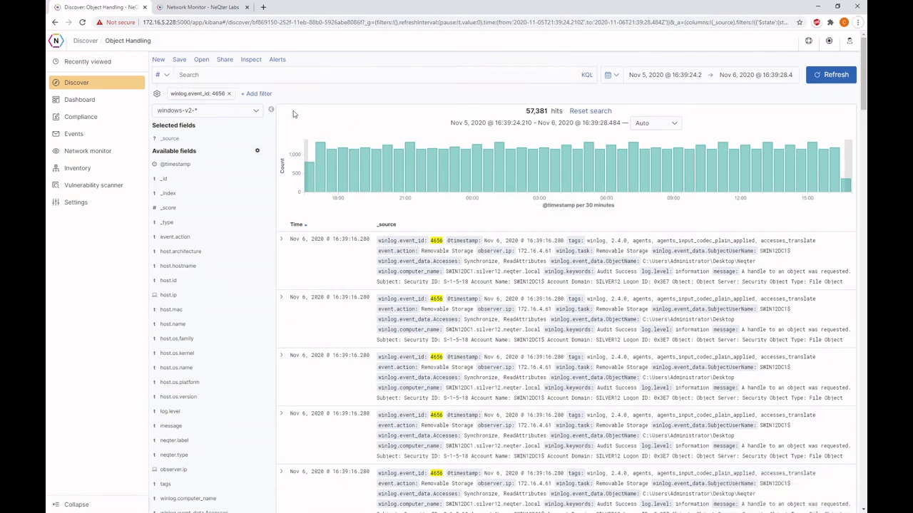
- Start an alert from a saved search, choose "Object Handling" as its search, and close the form without saving
click(277, 60)
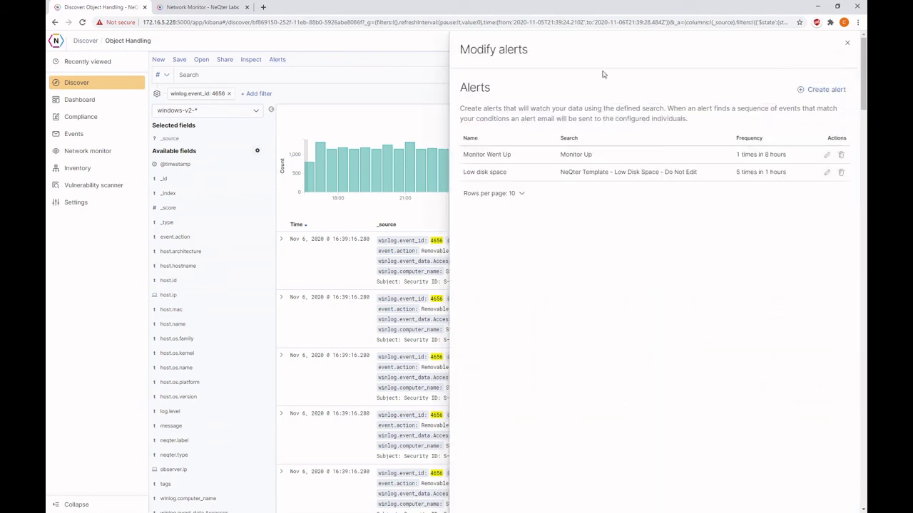
click(846, 94)
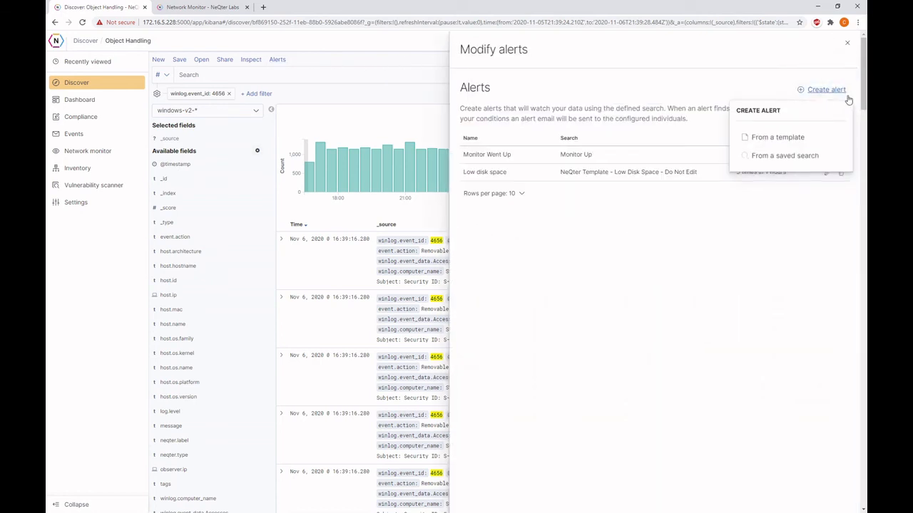
click(807, 156)
click(775, 138)
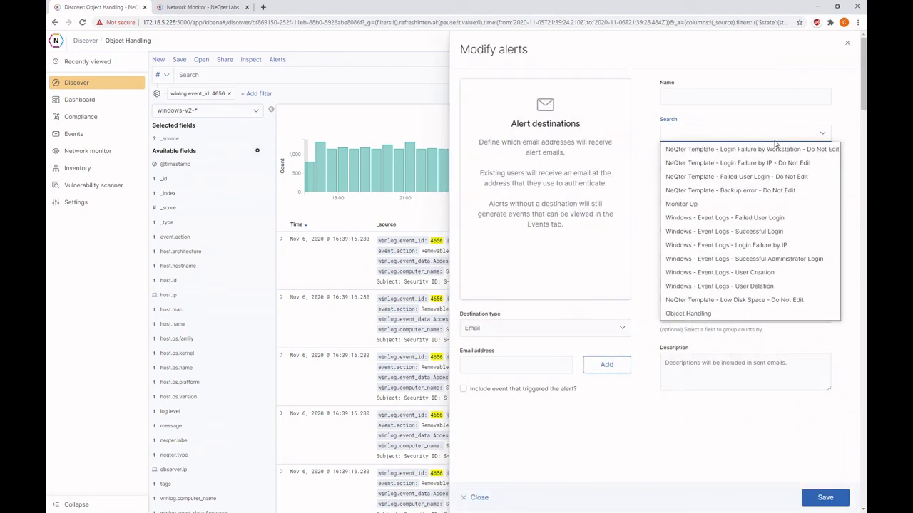
click(704, 314)
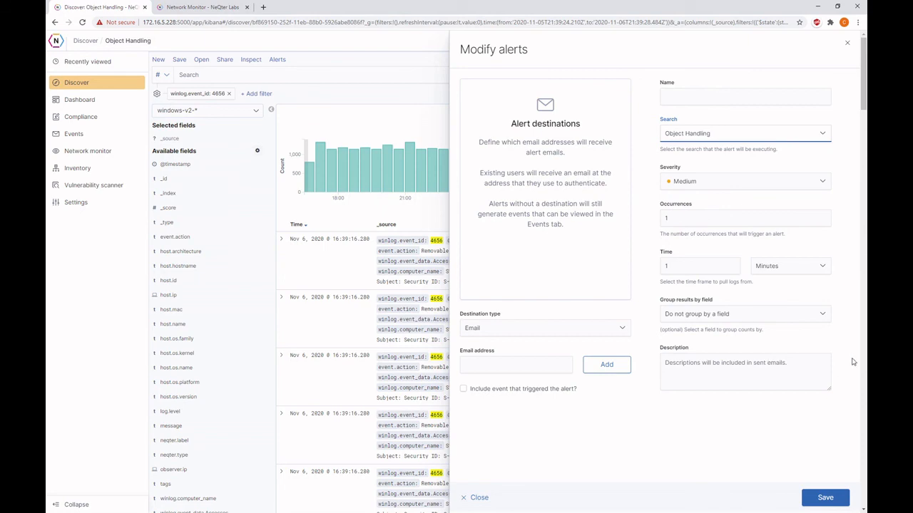
click(480, 500)
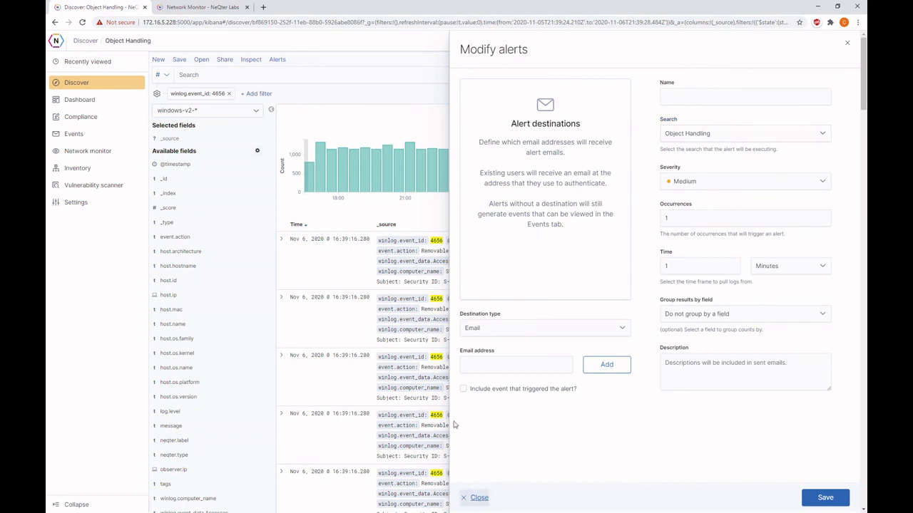
click(846, 44)
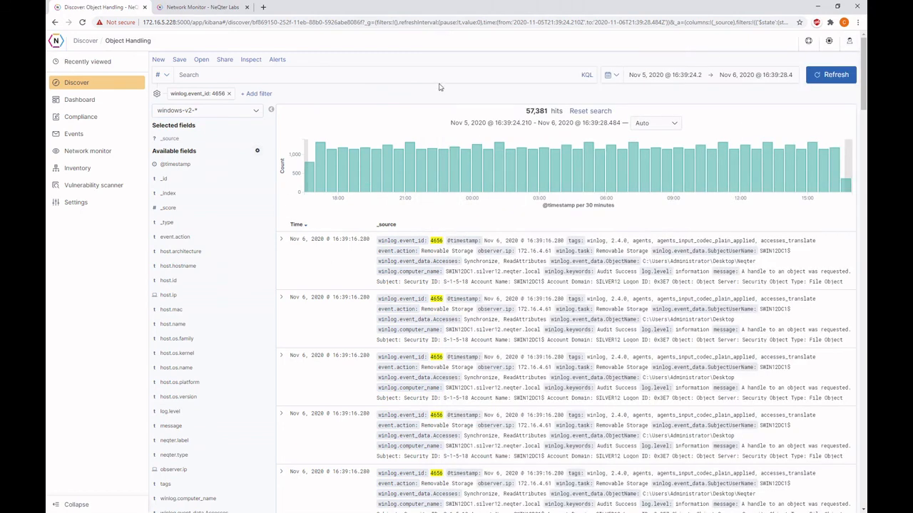
- Open the saved search "NeQter Template - Low Disk Space - Do Not Edit" and switch its index pattern to metrics-v2-*
click(202, 61)
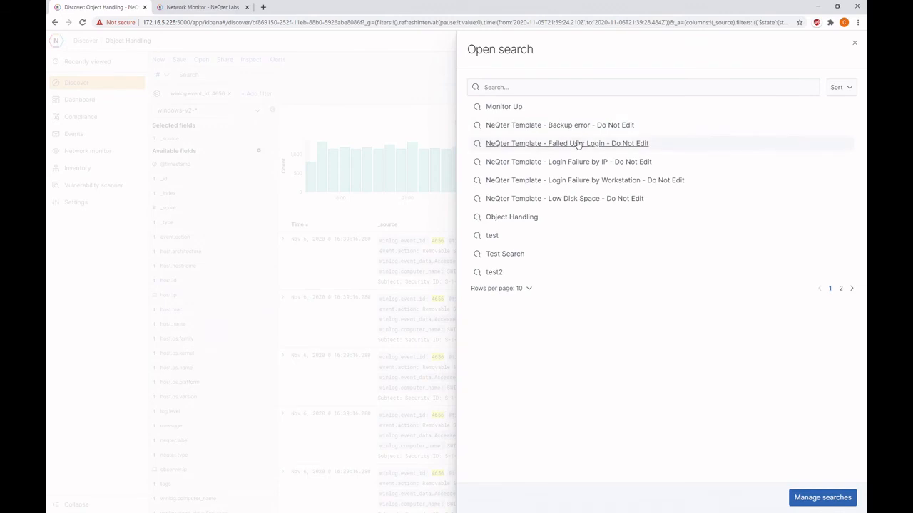
click(586, 204)
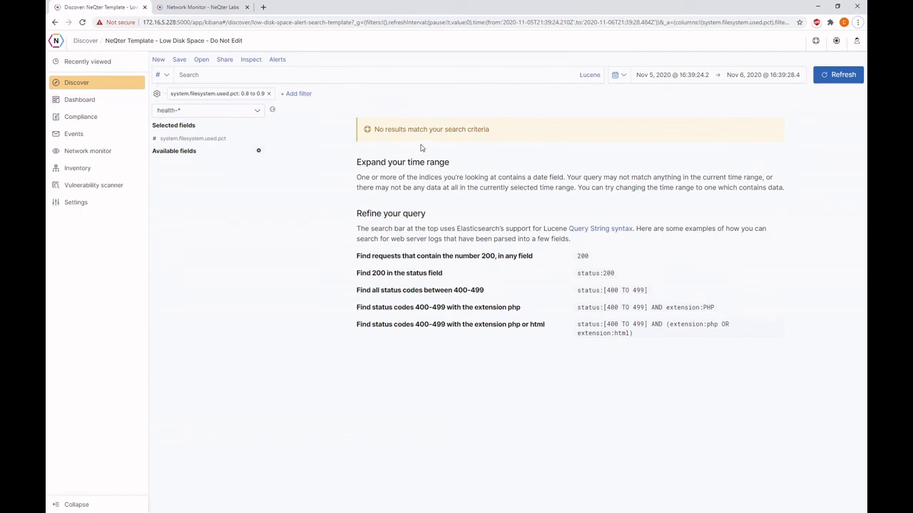
click(214, 112)
click(189, 140)
- Save the modified template search as a new search titled "Low Disk Space Metrics"
click(183, 60)
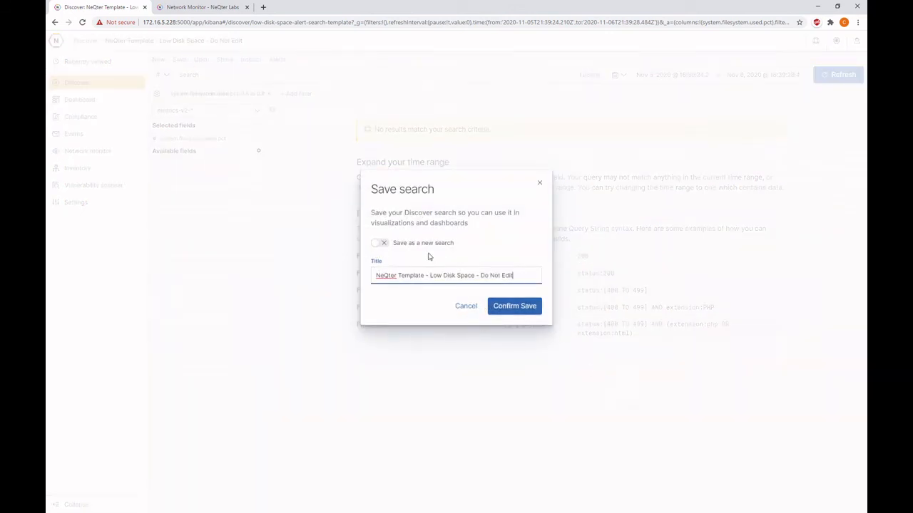
click(377, 244)
drag(520, 278, 151, 263)
text(L)
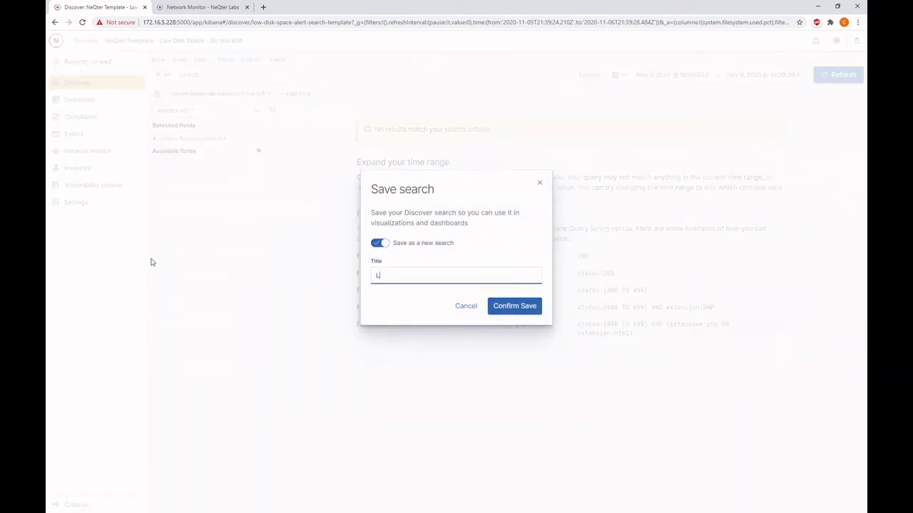
text(ow Disk Space Metrics)
key(Return)
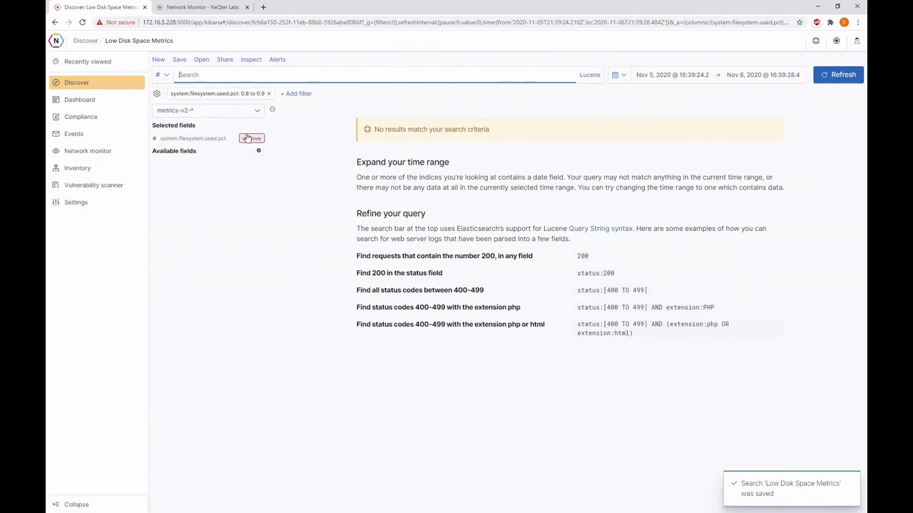
- Start a new alert from a saved search and review the searches available for it
click(277, 61)
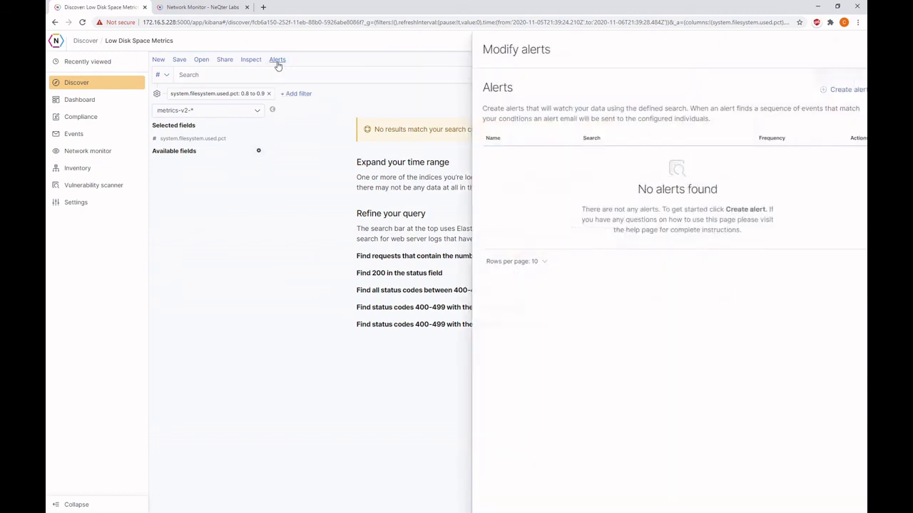
click(831, 91)
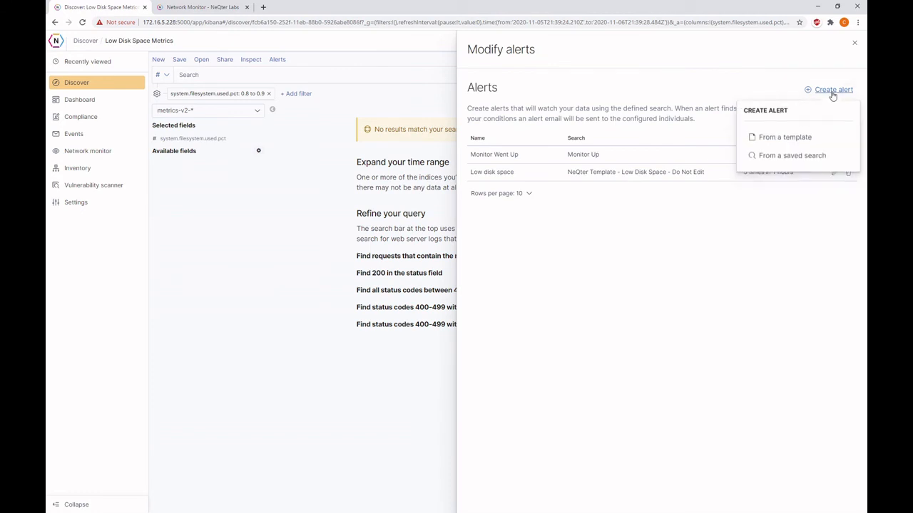
click(790, 156)
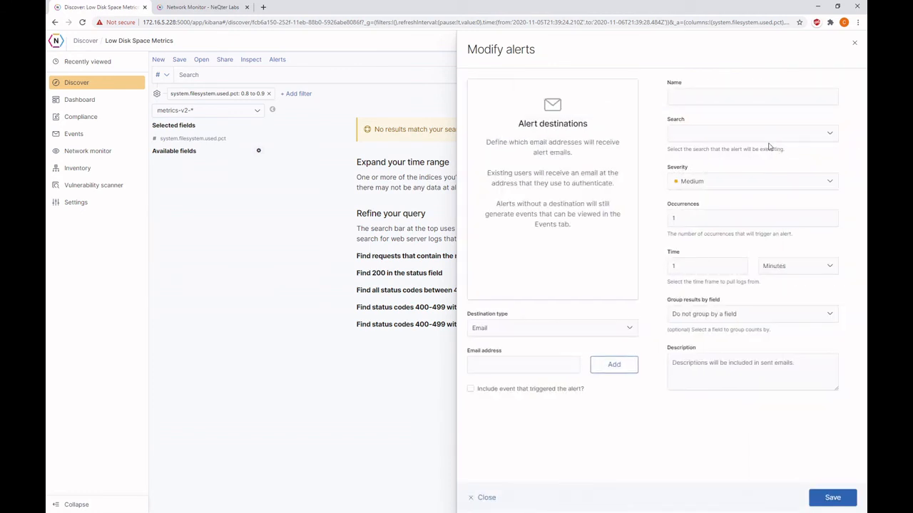
click(770, 137)
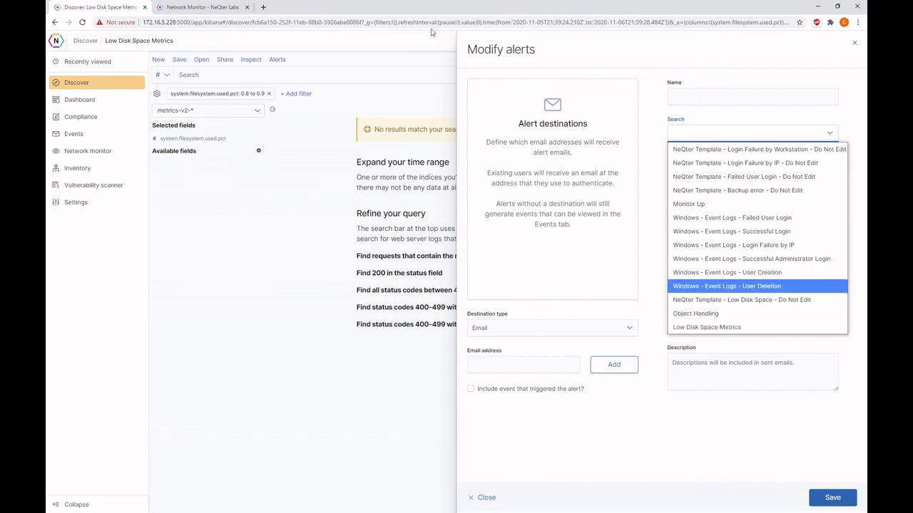
click(202, 4)
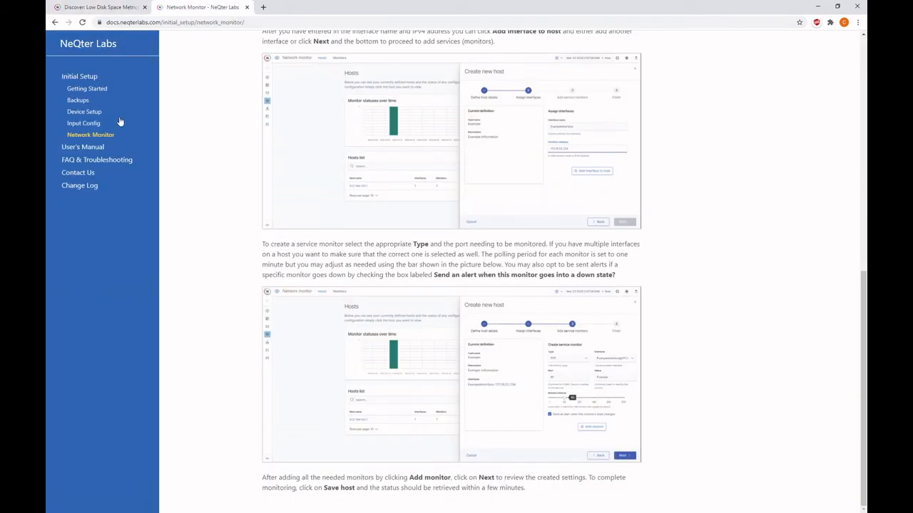
click(107, 7)
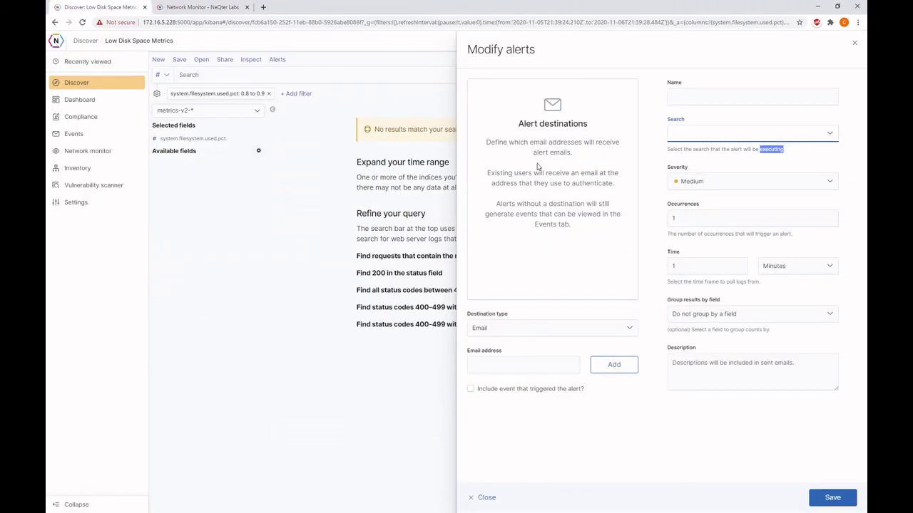